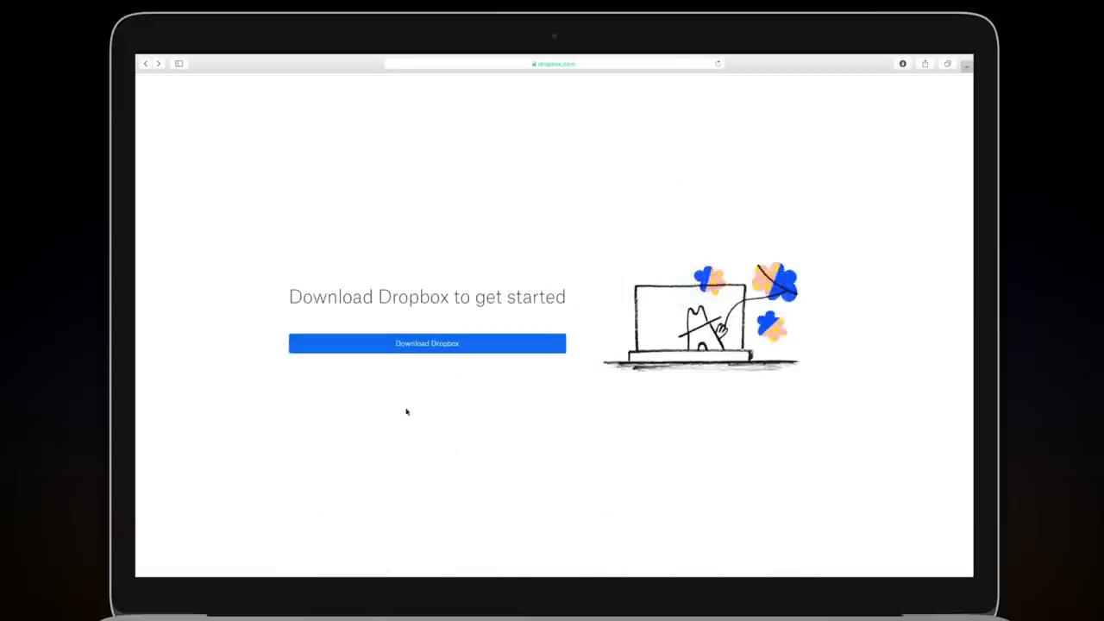
# Step: Download the Dropbox desktop app and enter the email, moving on to the password field
pyautogui.click(427, 345)
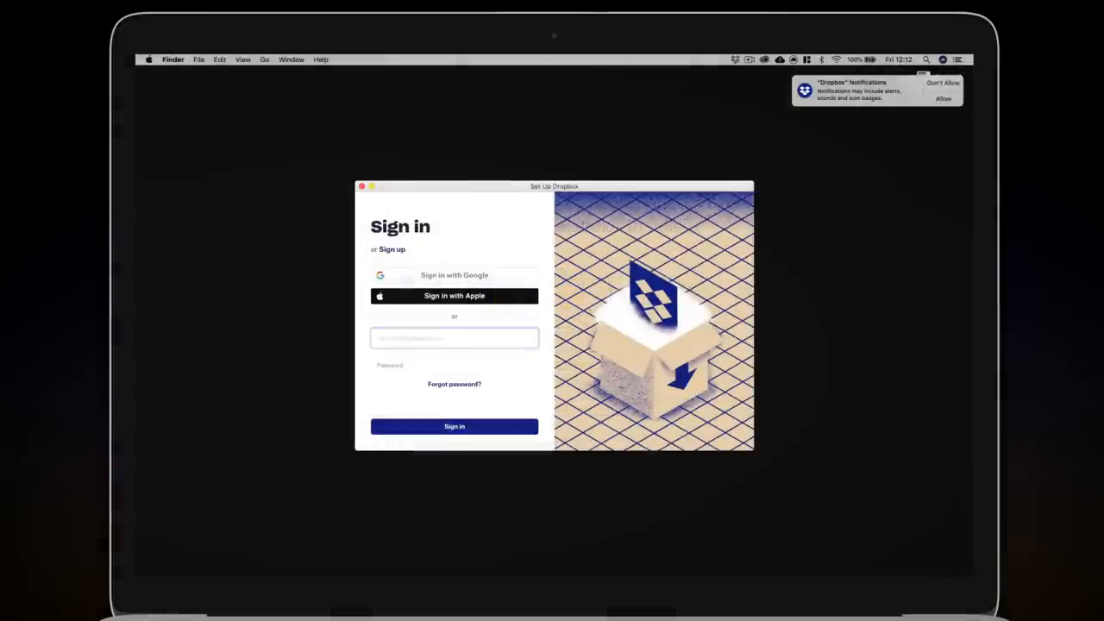
pyautogui.press('Tab')
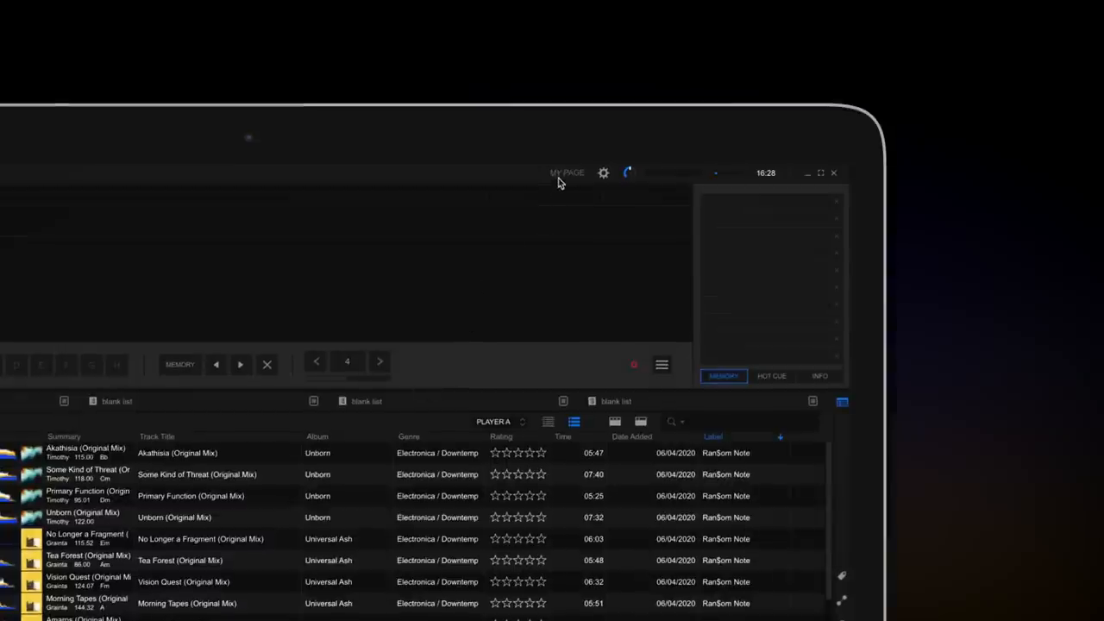
# Step: Review the Creative Plan under MY PAGE > PLAN and go to Change/cancel your plan
pyautogui.click(565, 173)
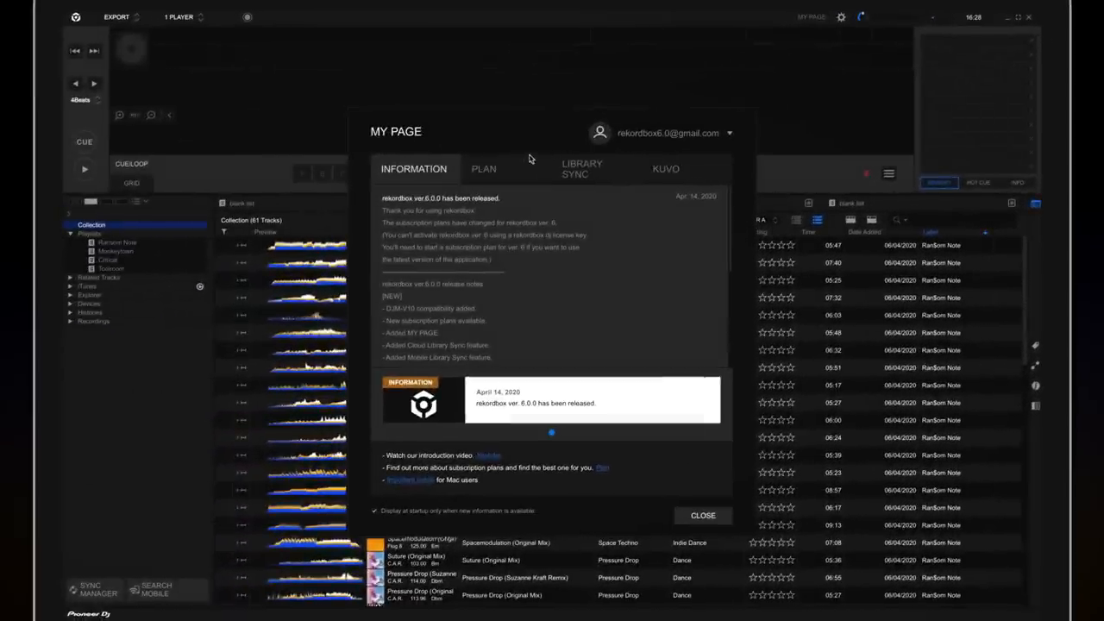
pyautogui.click(497, 170)
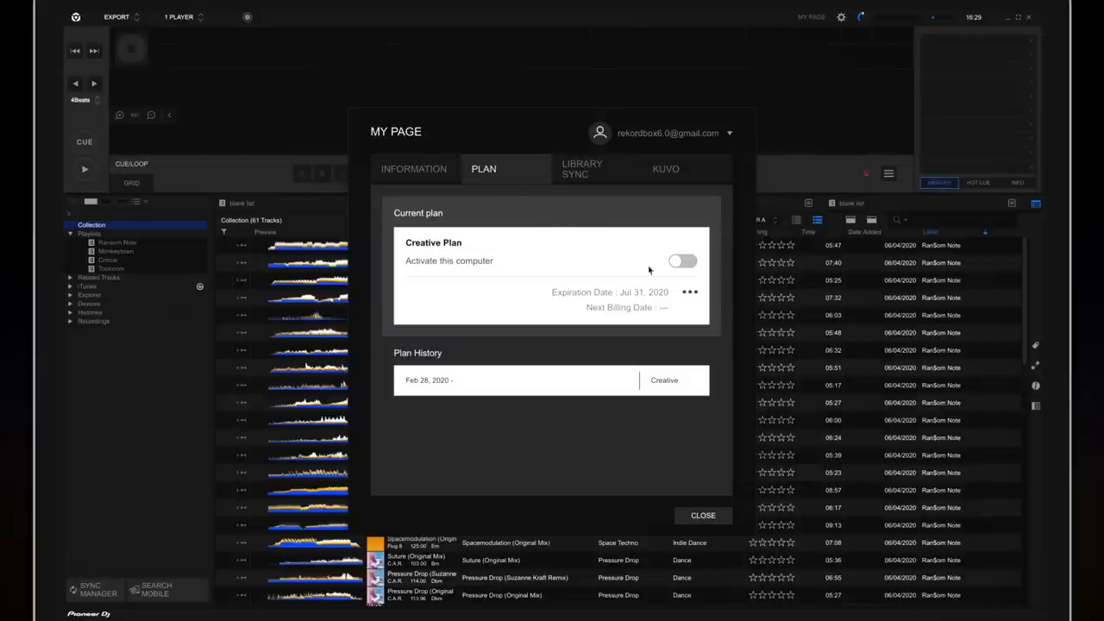
pyautogui.click(691, 294)
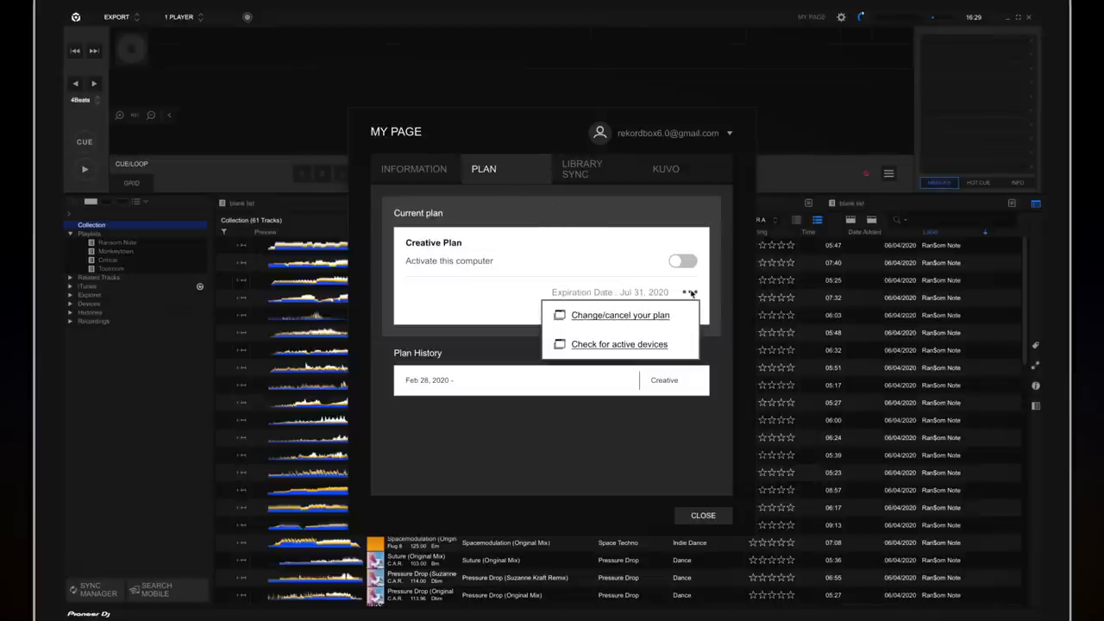
pyautogui.click(642, 316)
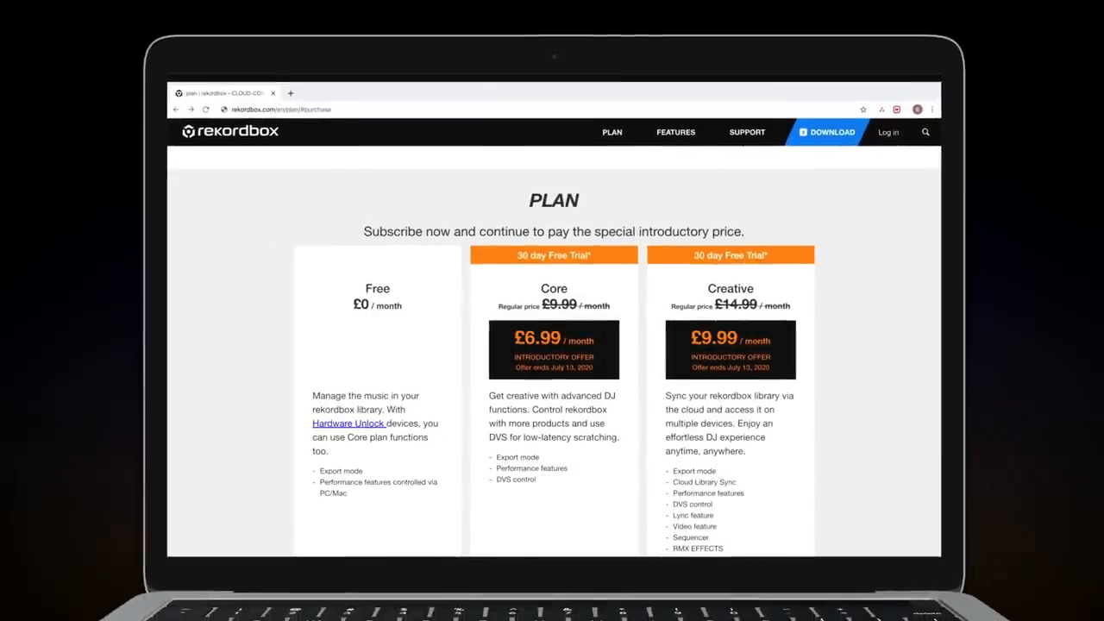
pyautogui.scroll(-2, 882, 250)
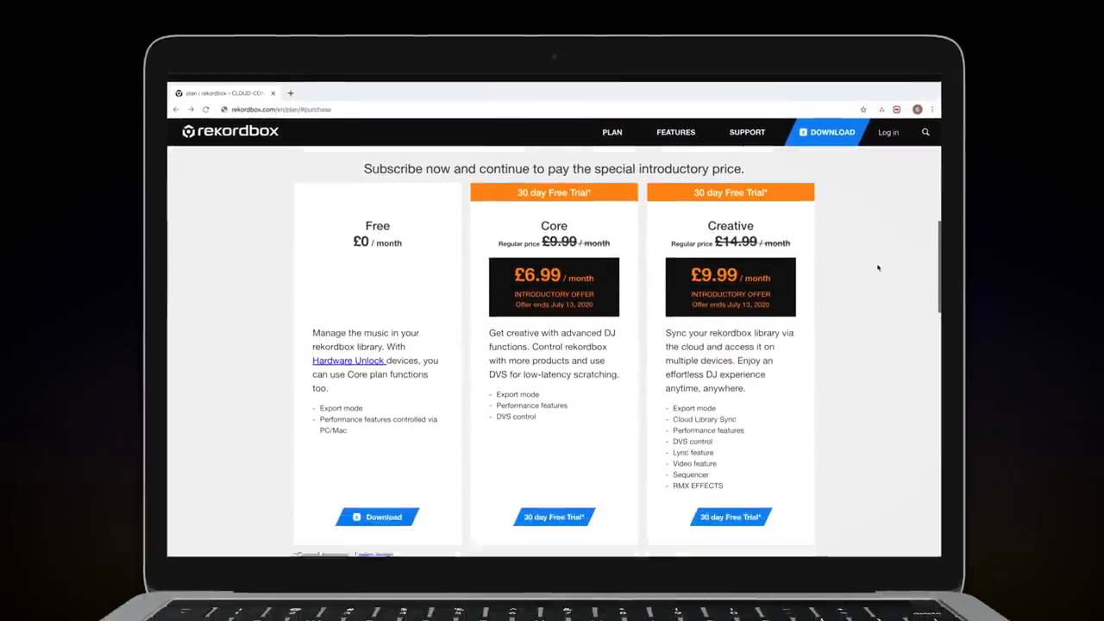
pyautogui.scroll(-2, 879, 259)
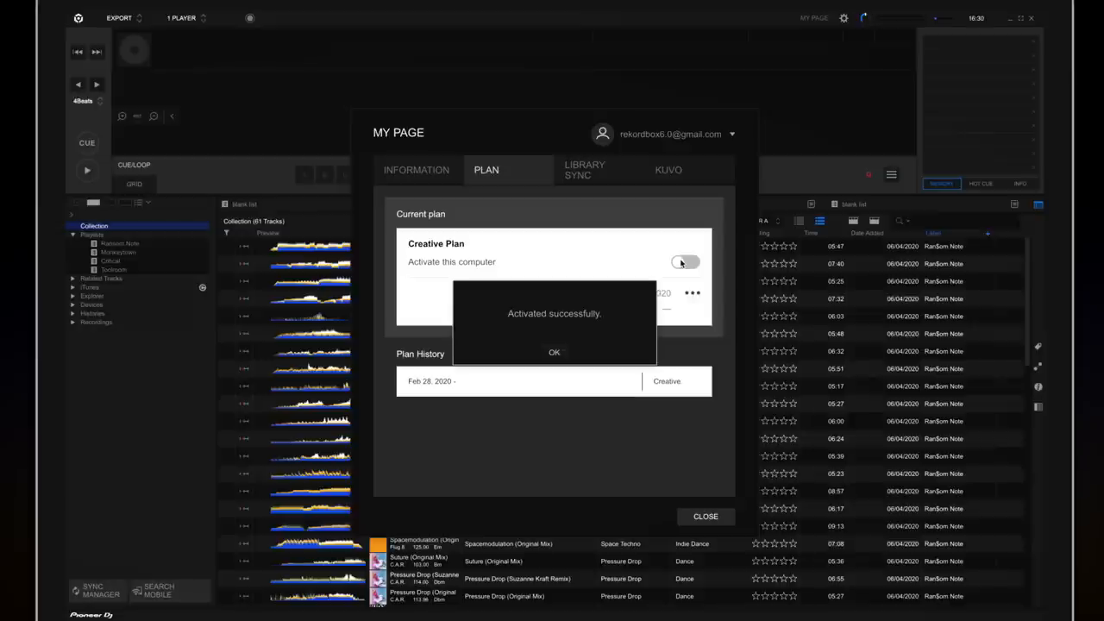
# Step: Confirm activation, switch on Sync library to another device and merge with the cloud library
pyautogui.click(557, 352)
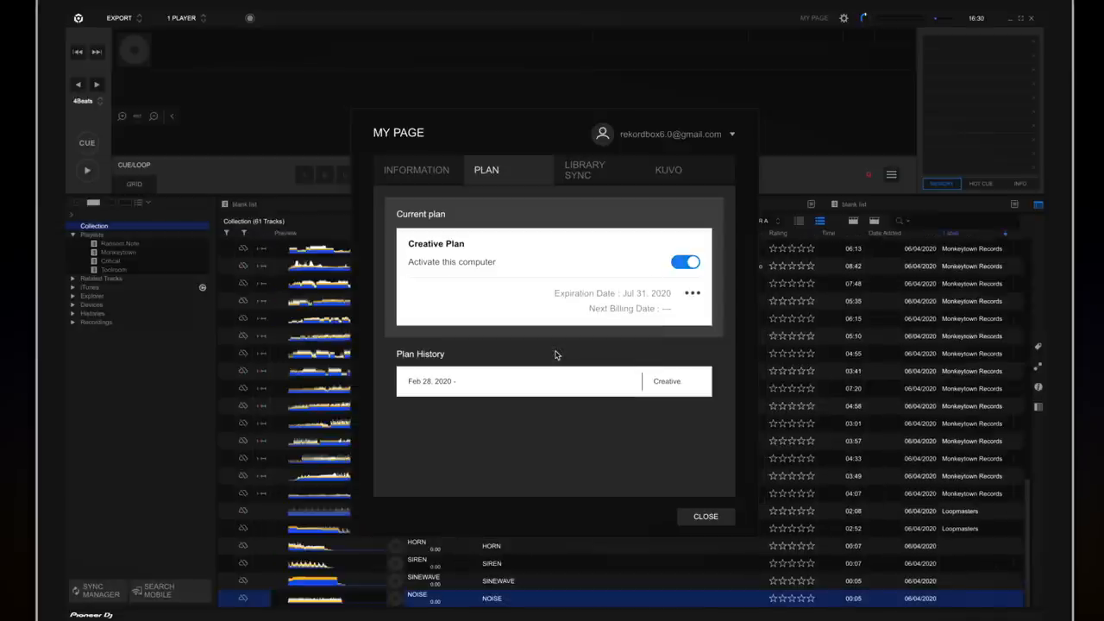
pyautogui.click(583, 176)
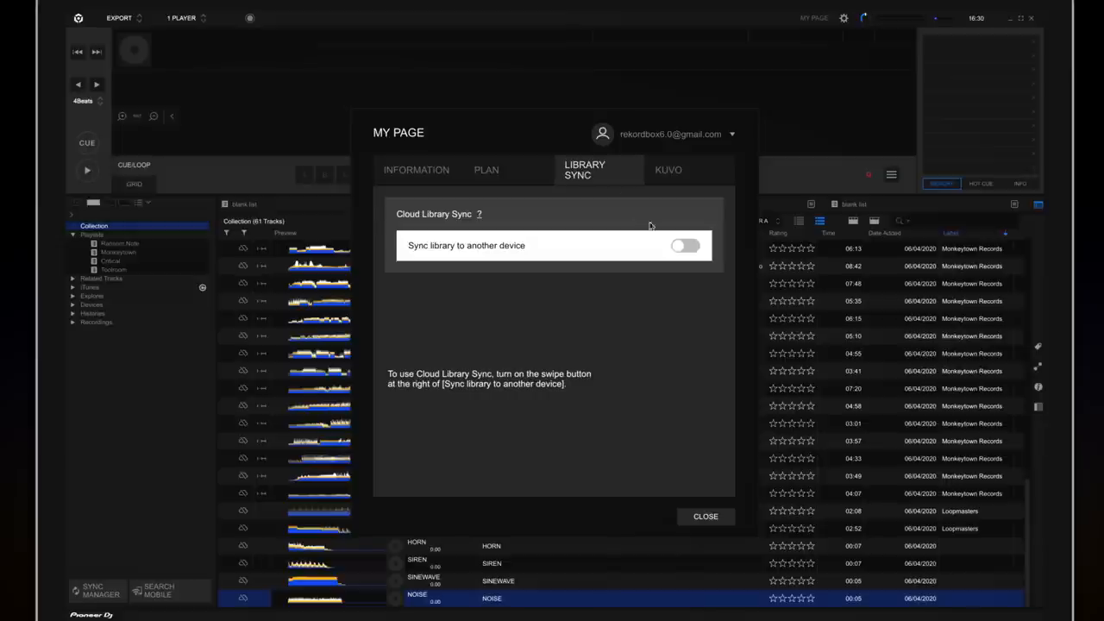
pyautogui.click(683, 246)
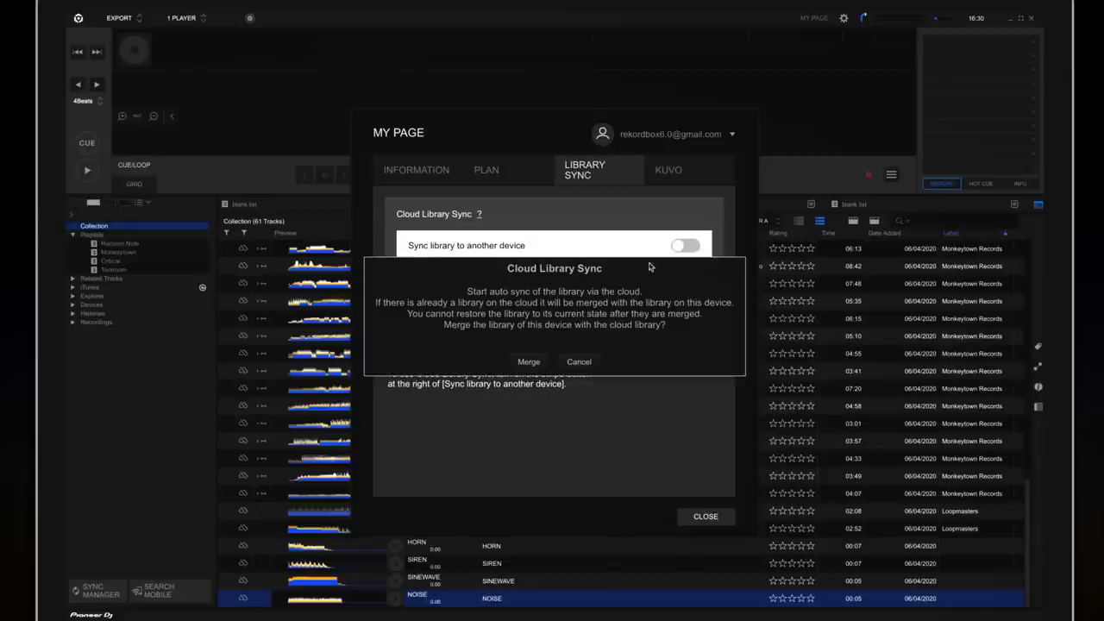
pyautogui.click(530, 362)
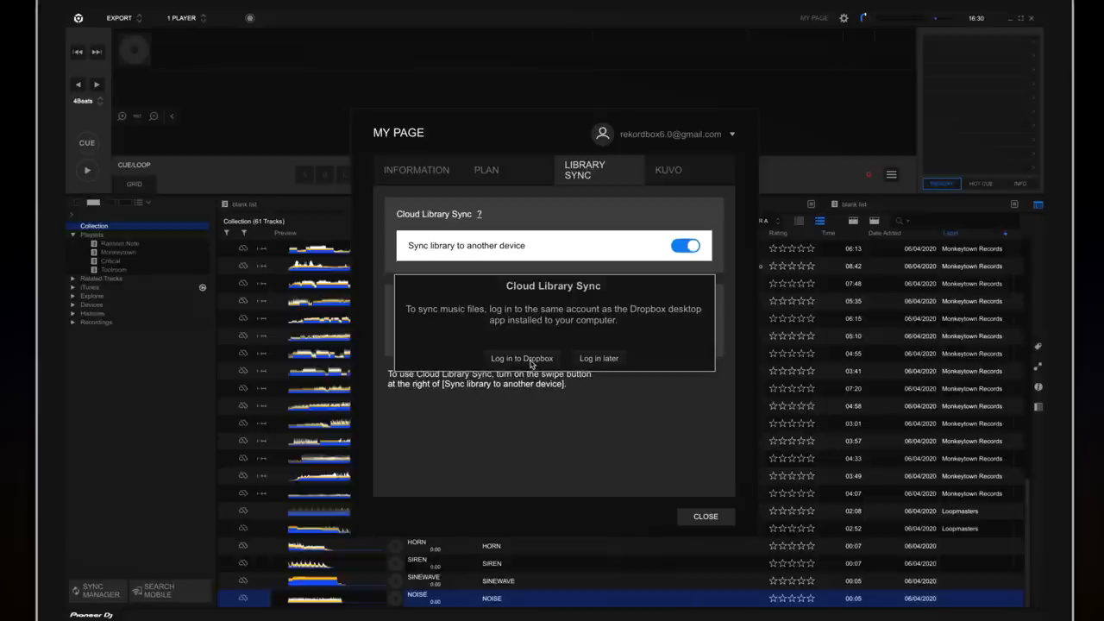
# Step: Log in to Dropbox and allow rekordbox access to its files and folders
pyautogui.click(529, 362)
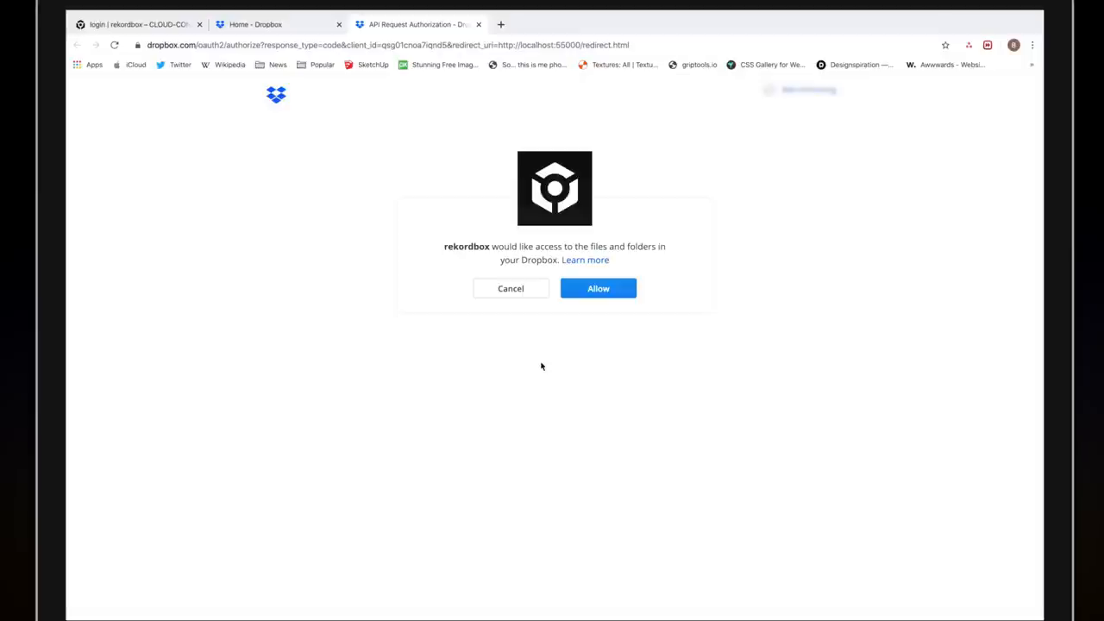
pyautogui.click(602, 291)
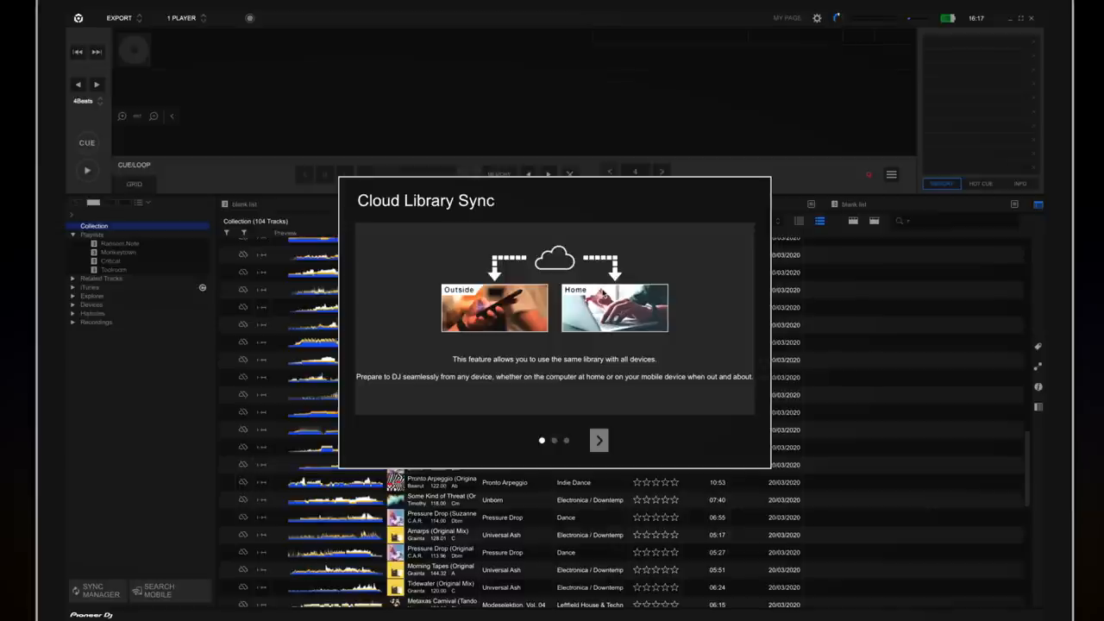
# Step: Finish the Cloud Library Sync tour and select the Ransom Note playlist in the sidebar
pyautogui.click(599, 440)
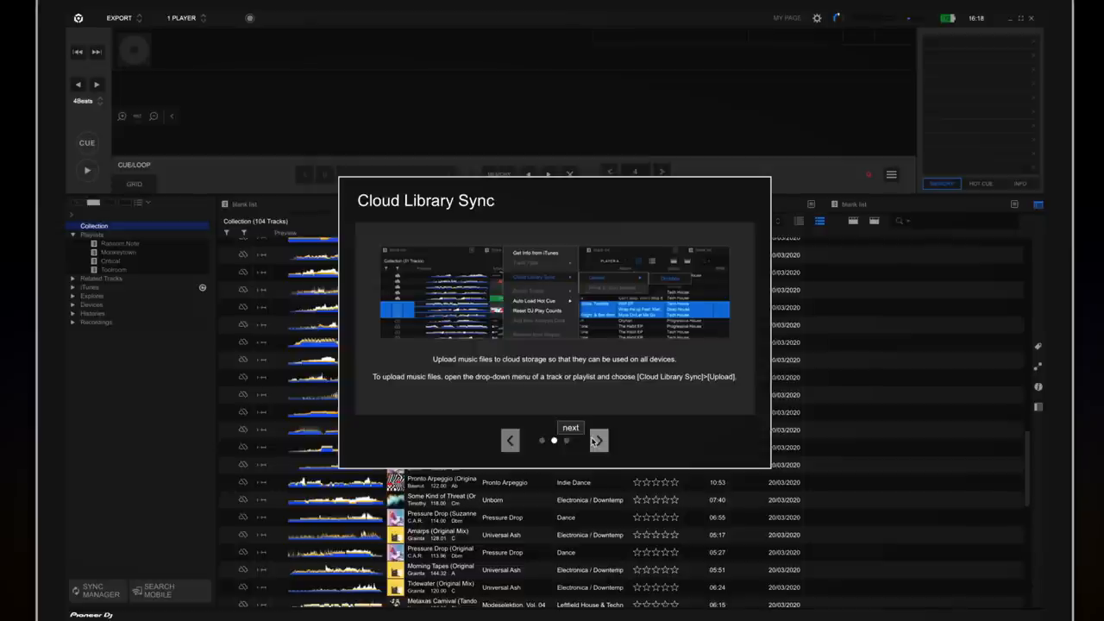
pyautogui.click(595, 441)
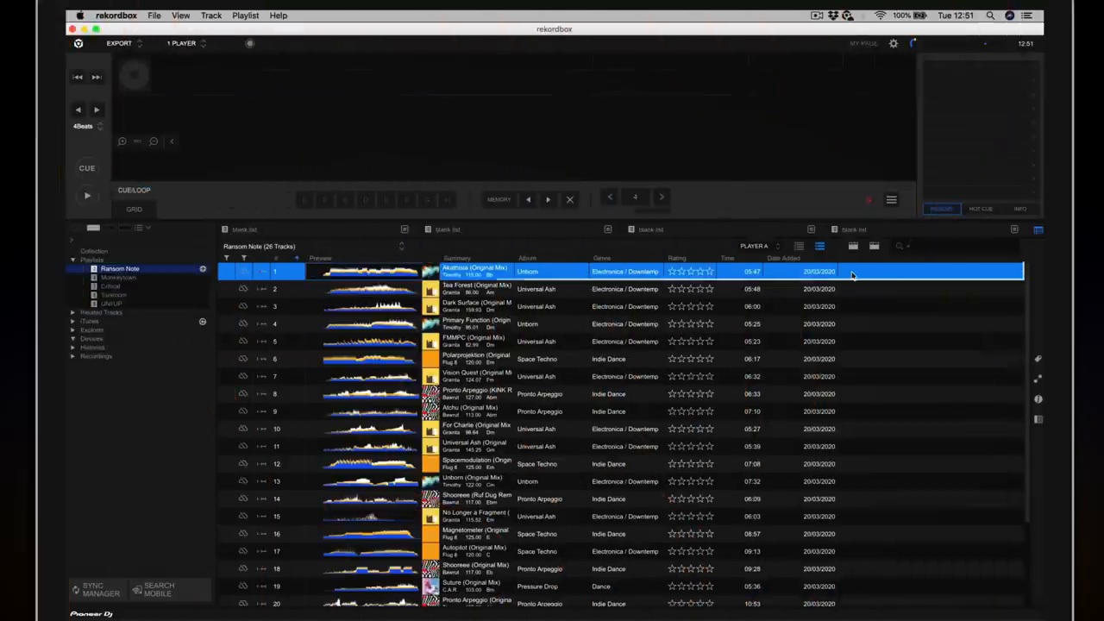
pyautogui.hotkey('shift', 'Down')
pyautogui.hotkey('shift', 'Down')
pyautogui.click(851, 274)
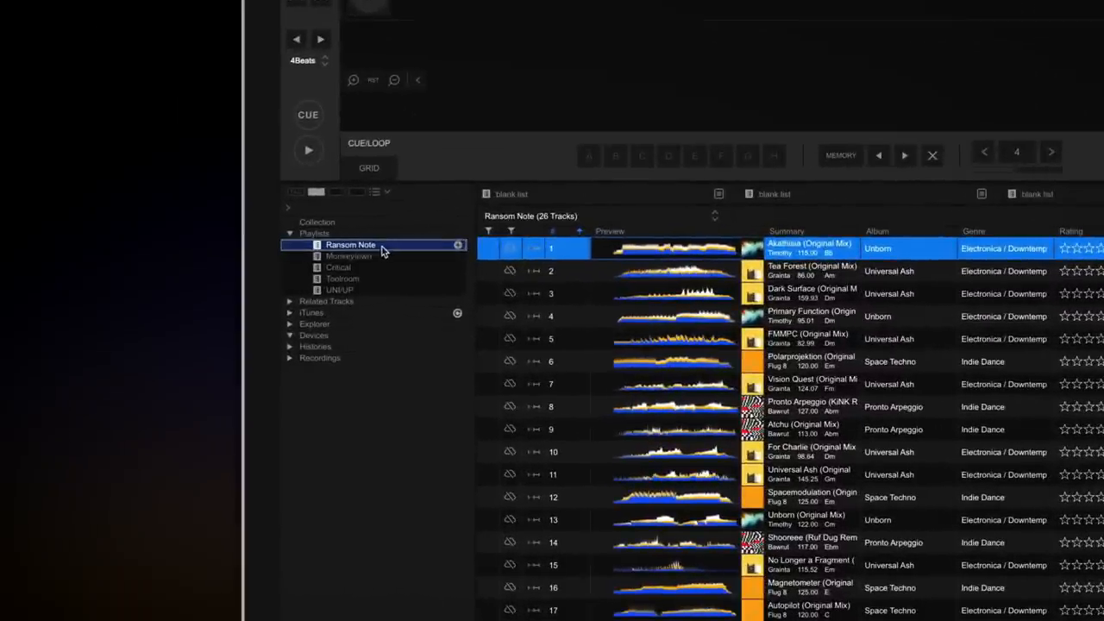
# Step: Upload the Ransom Note playlist to Dropbox via Cloud Library Sync, choosing Copy rather than move
pyautogui.rightClick(382, 249)
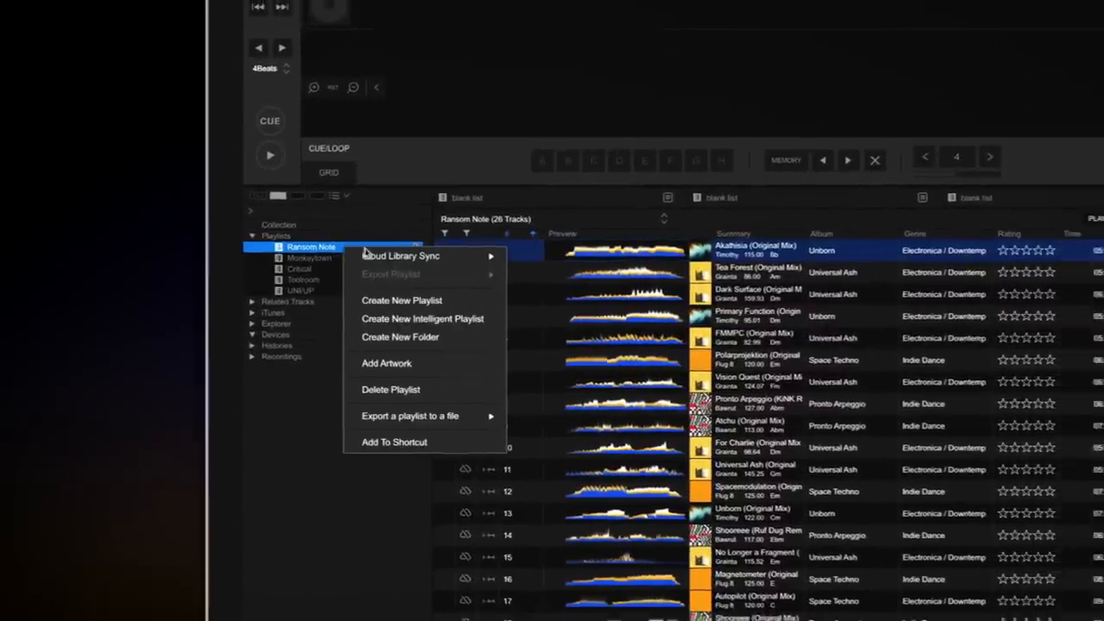
pyautogui.moveTo(193, 262)
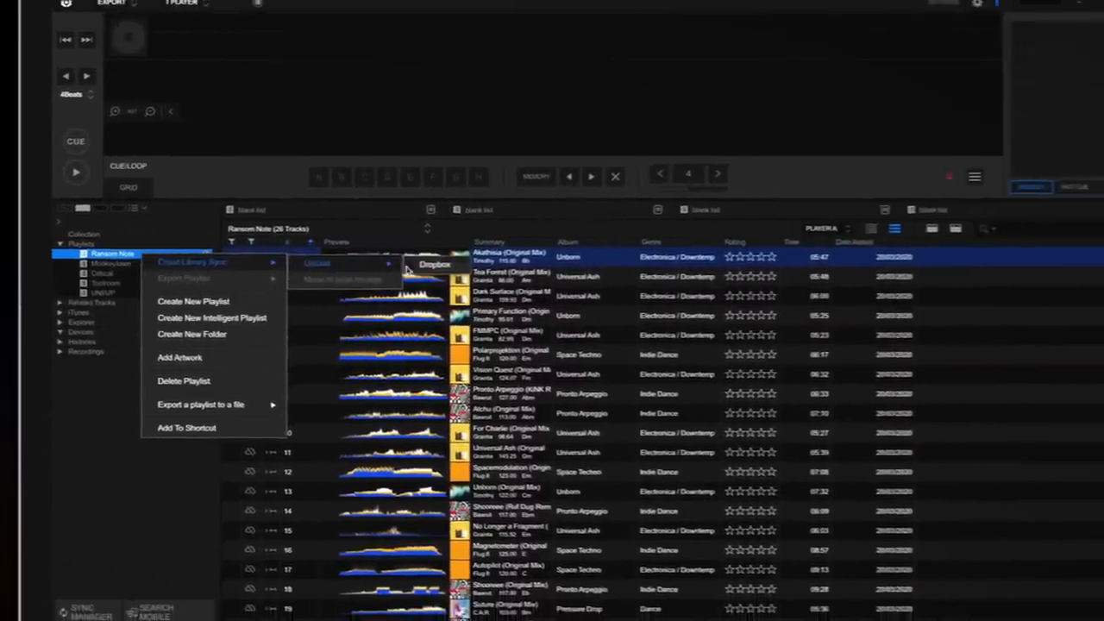
pyautogui.click(408, 269)
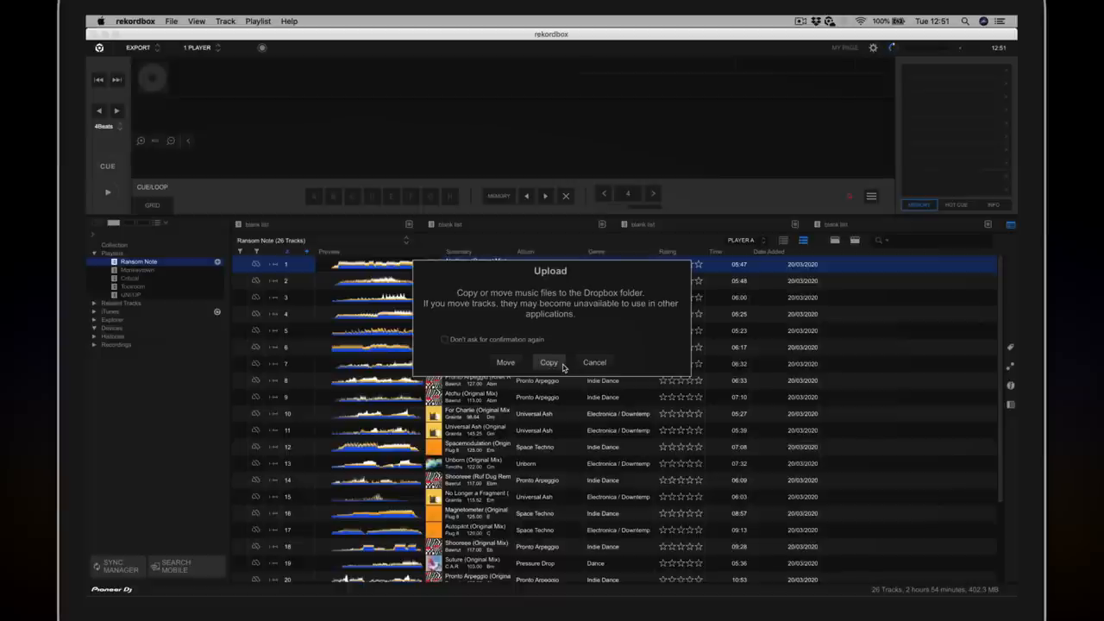
pyautogui.click(552, 362)
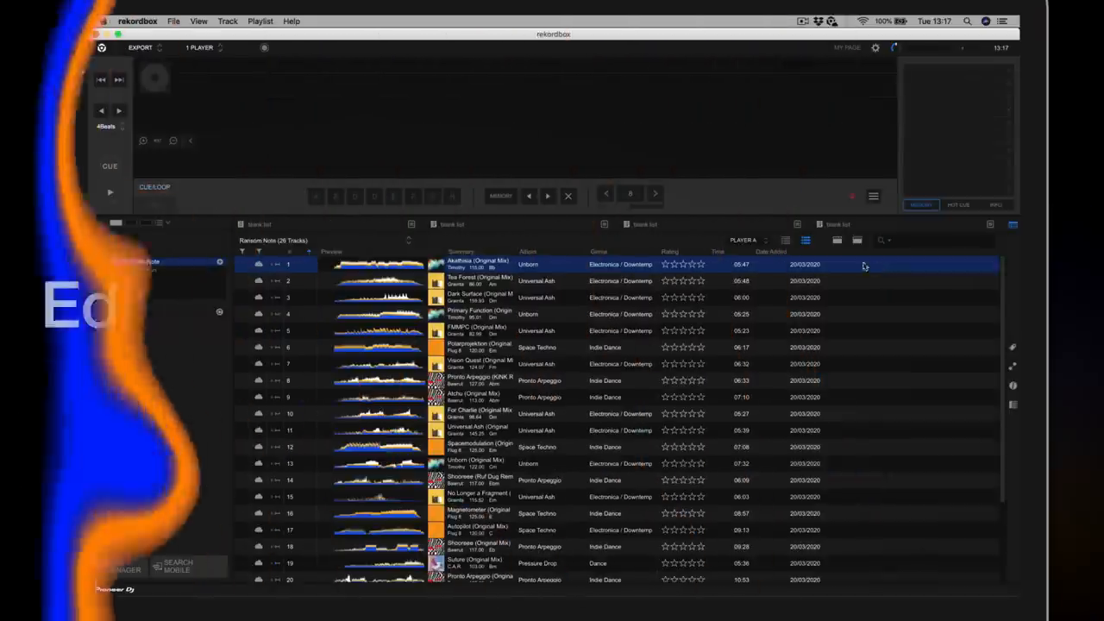
# Step: Load Akathisia, recolour hot cue B, then show the menu-bar Sync now / Pause sync options
pyautogui.doubleClick(491, 265)
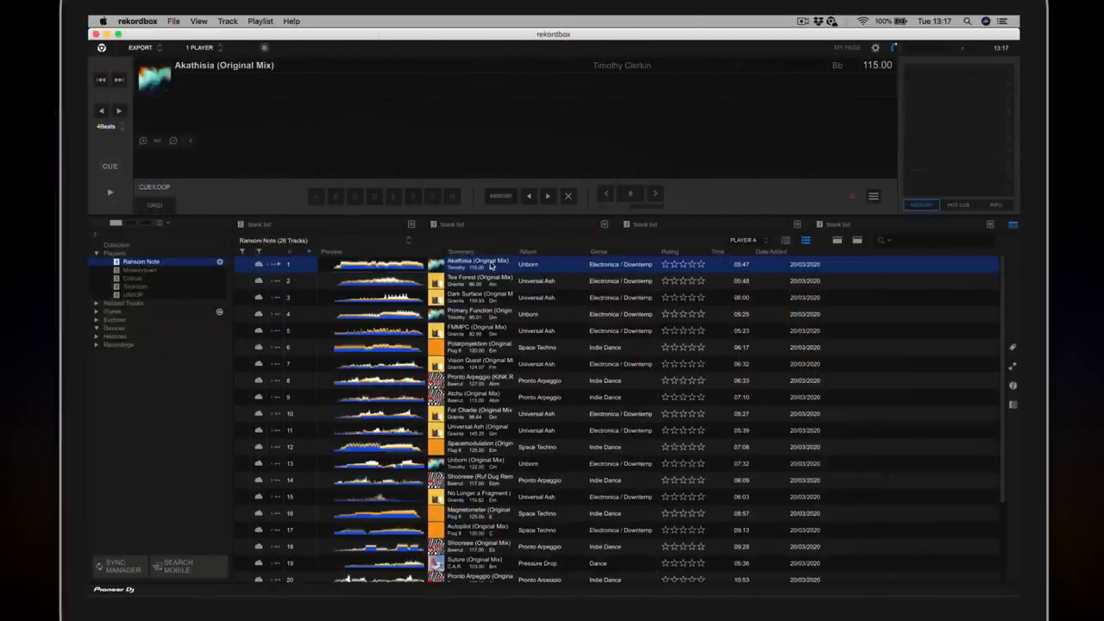
pyautogui.rightClick(335, 196)
pyautogui.click(356, 227)
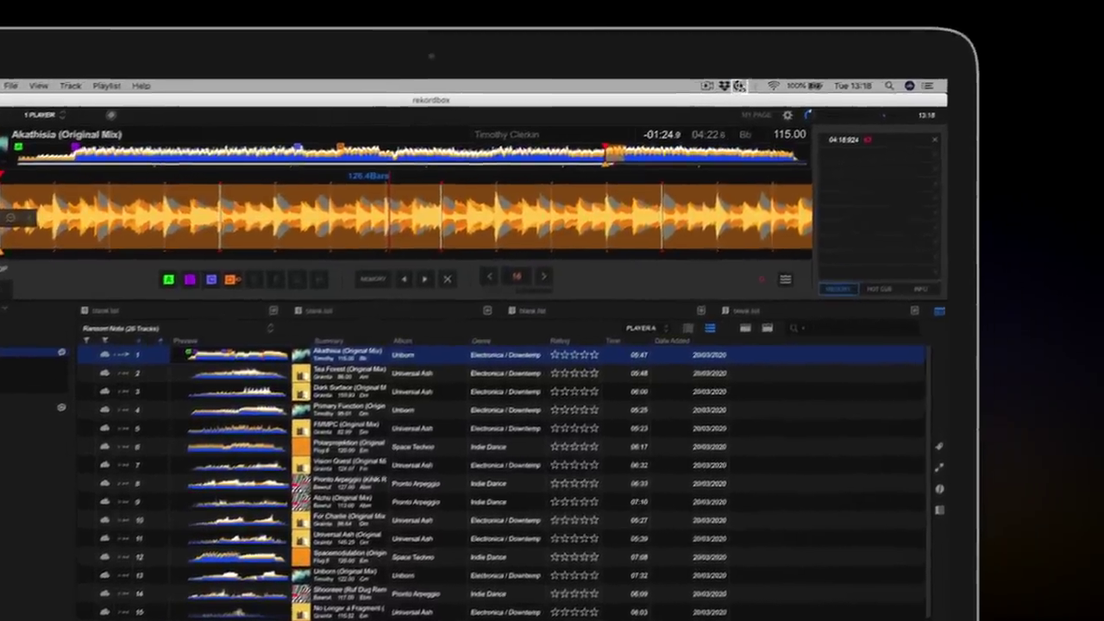
pyautogui.click(738, 85)
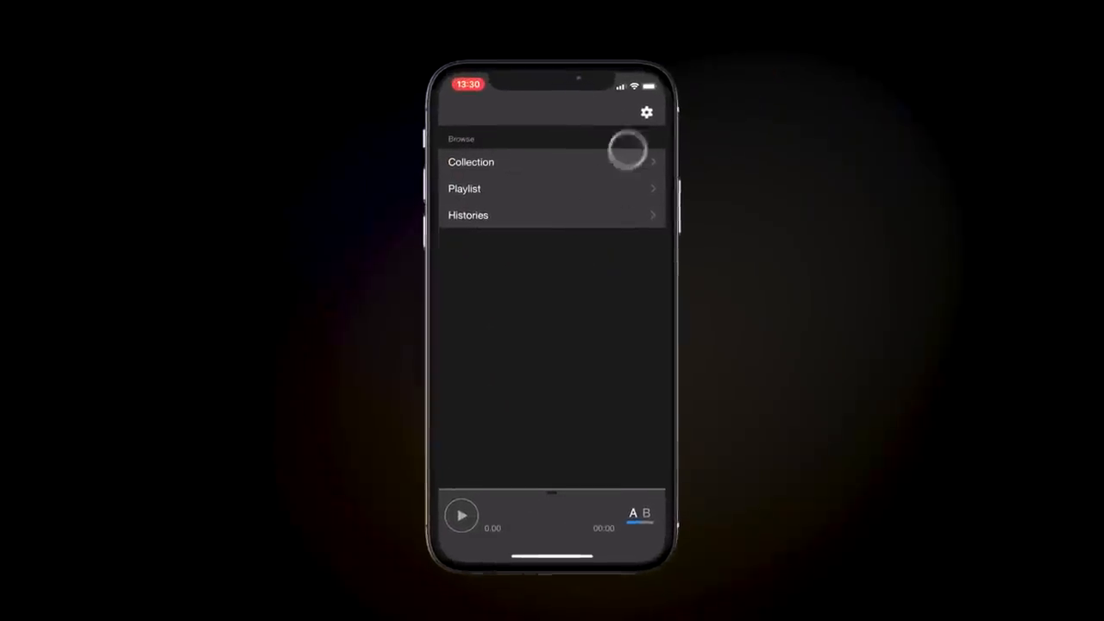
# Step: Log in to the Pioneer DJ account on the phone and activate the Creative plan in Account Information
pyautogui.click(647, 113)
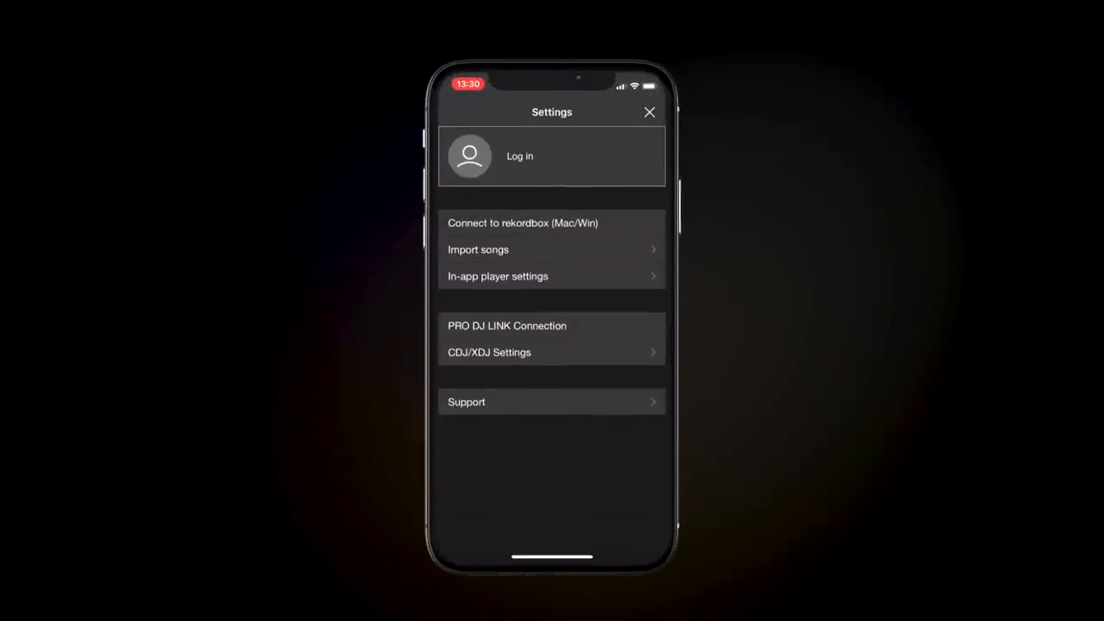
pyautogui.click(581, 151)
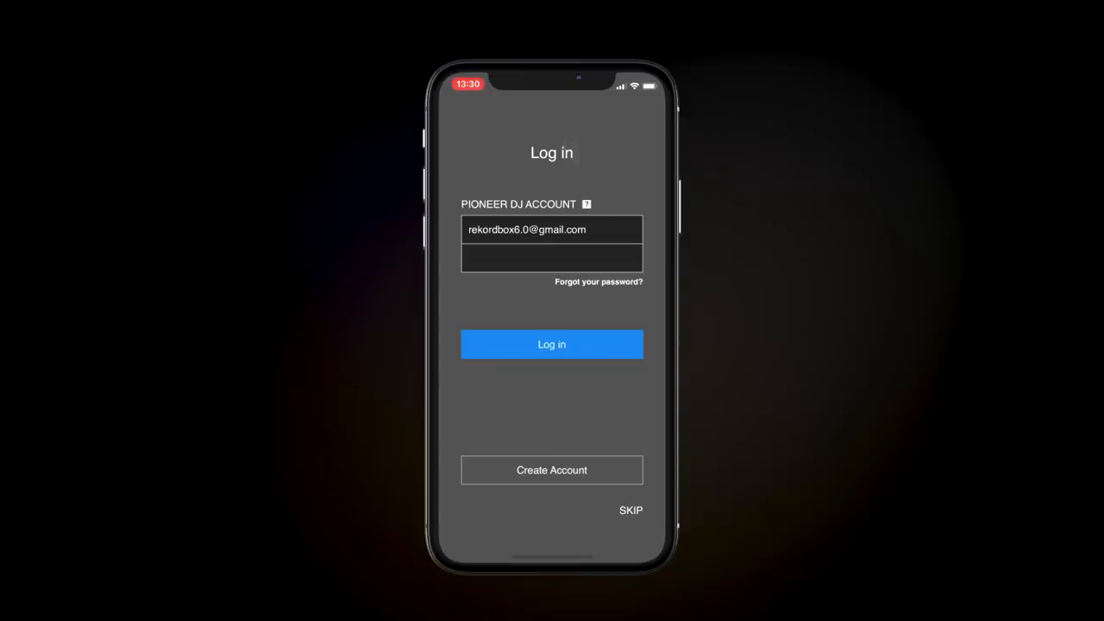
pyautogui.click(552, 344)
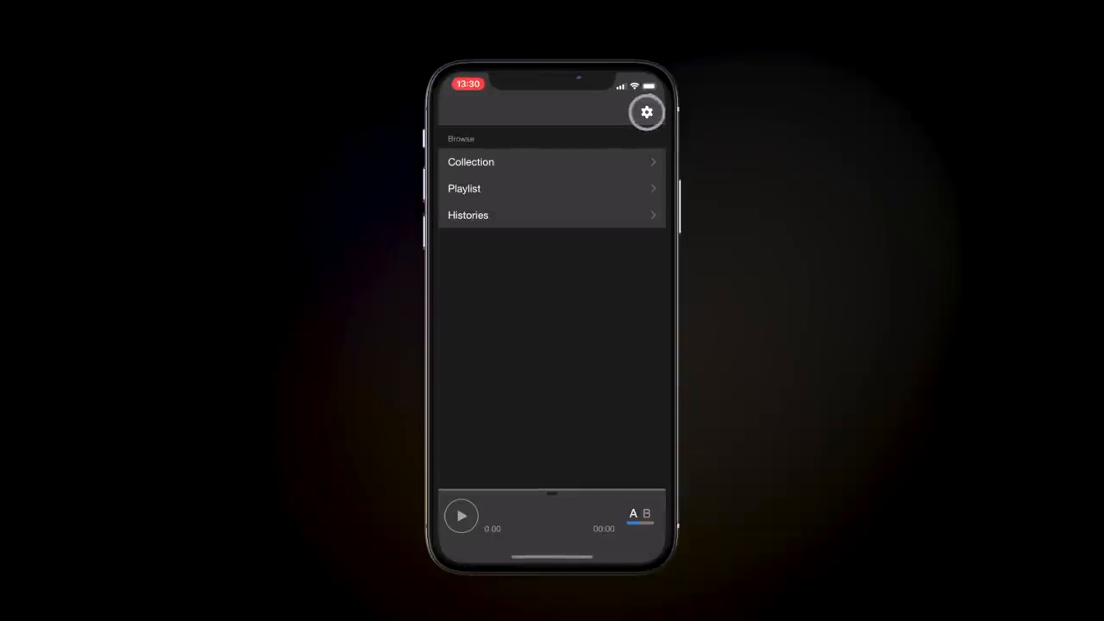
pyautogui.click(646, 112)
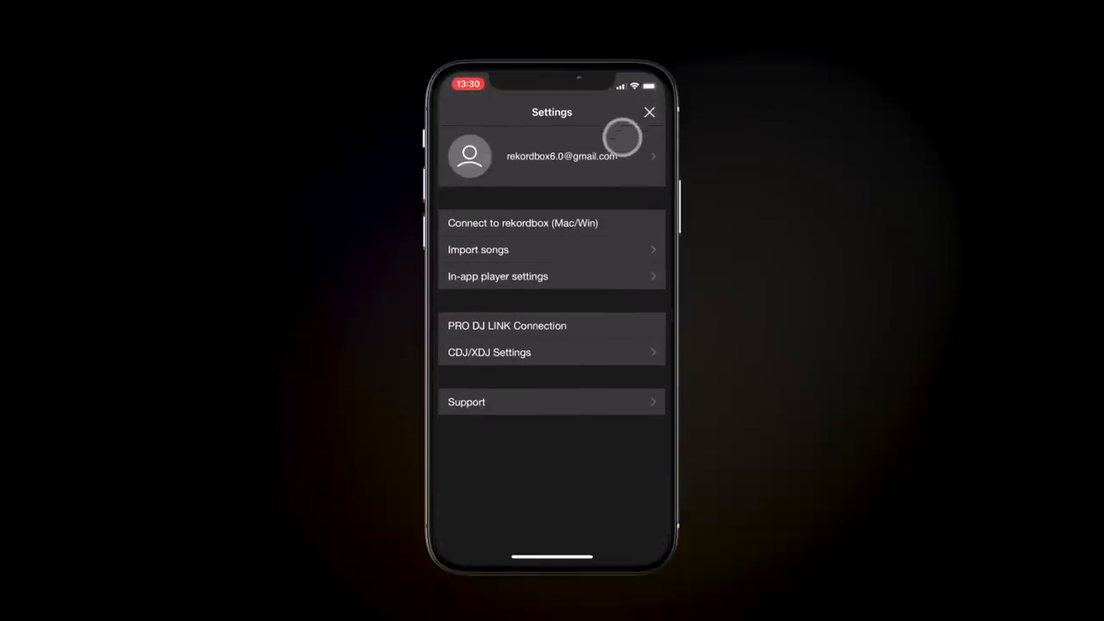
pyautogui.click(603, 156)
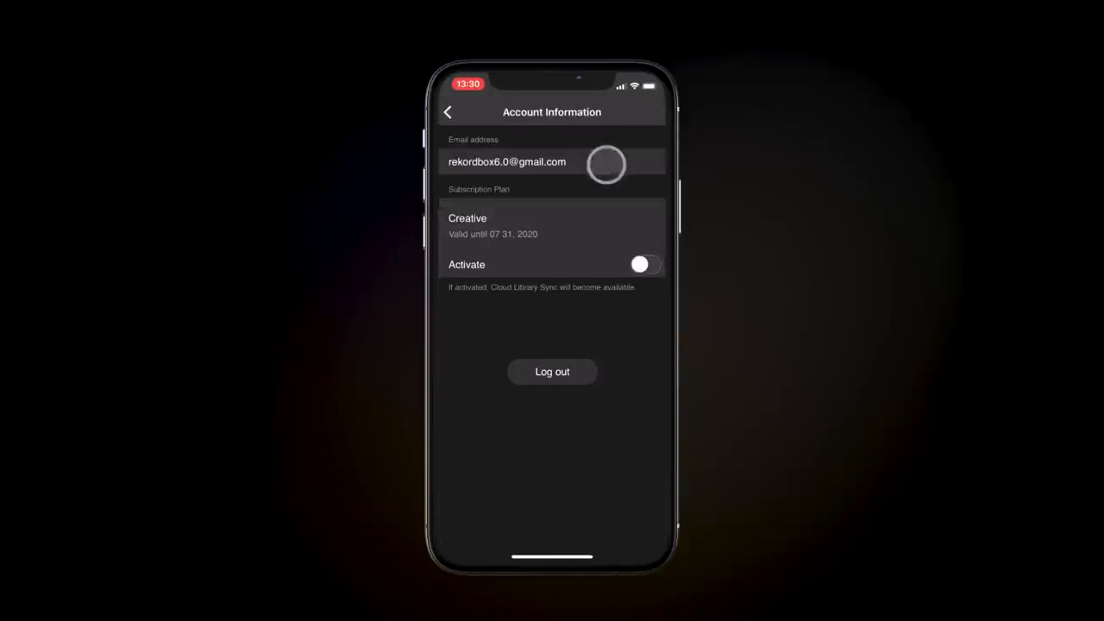
pyautogui.click(638, 264)
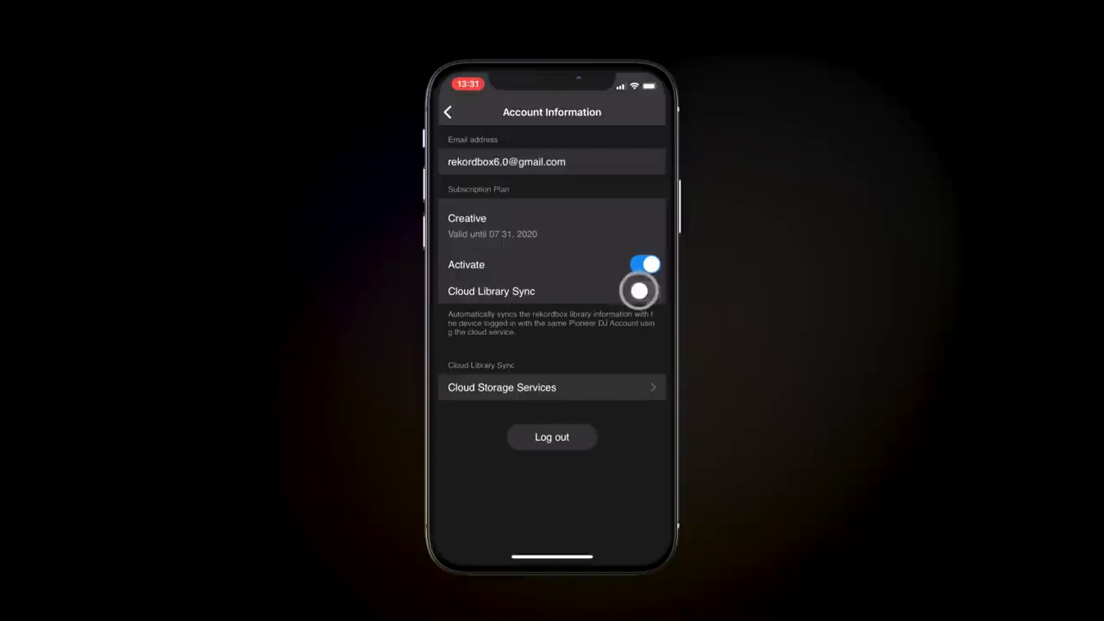
# Step: Turn on Cloud Library Sync, link and authorize Dropbox, and return to the browse menu
pyautogui.click(642, 291)
pyautogui.click(593, 373)
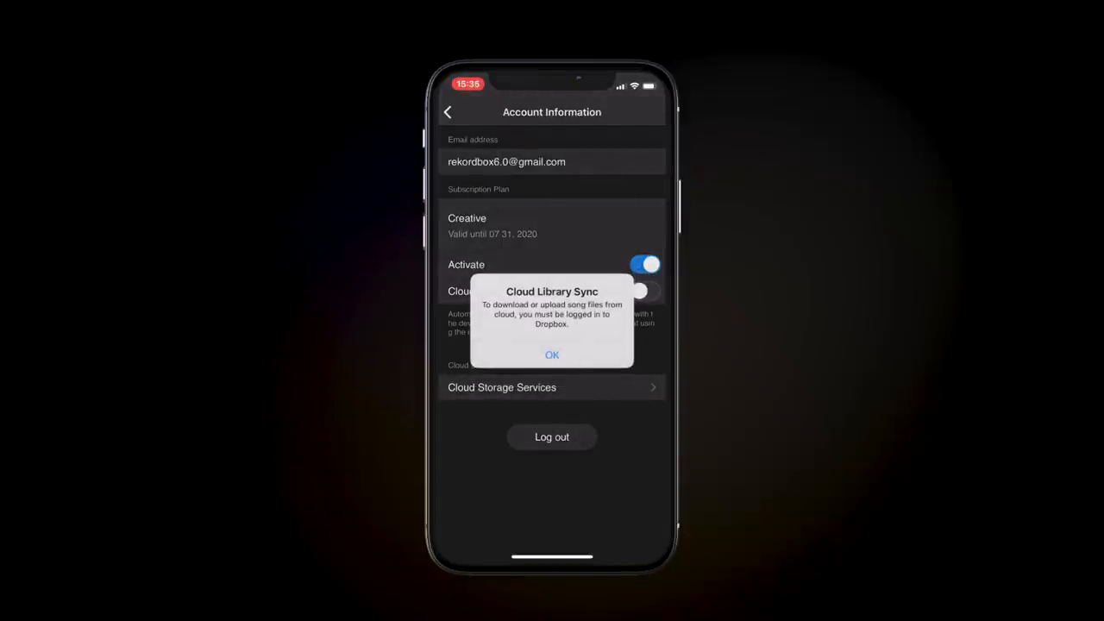
pyautogui.click(552, 355)
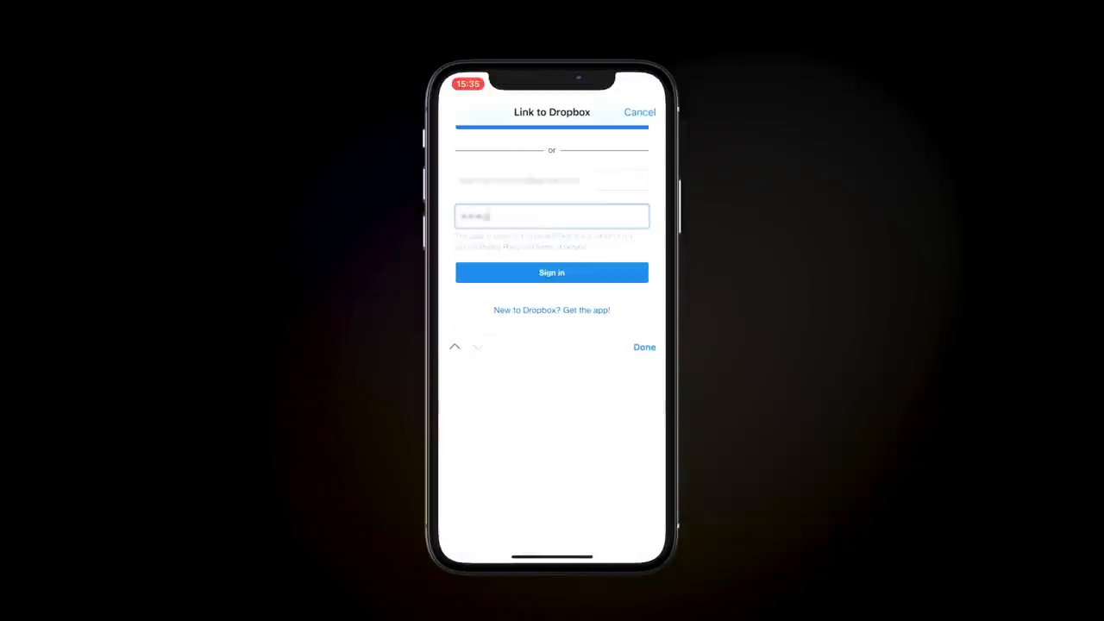
pyautogui.click(552, 442)
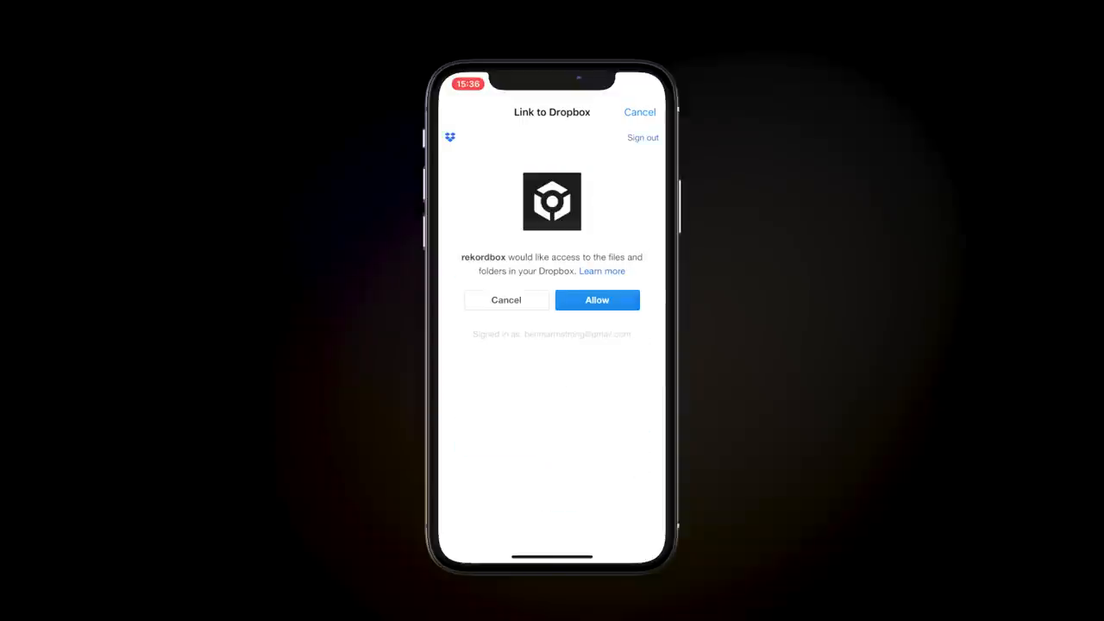
pyautogui.click(597, 299)
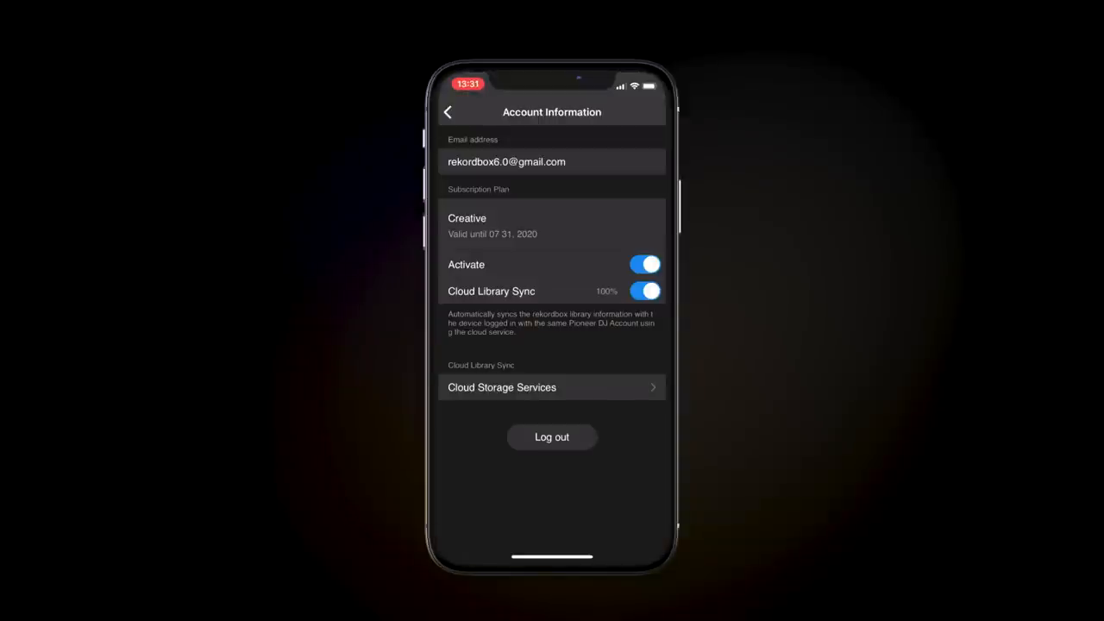
pyautogui.click(449, 112)
pyautogui.click(647, 112)
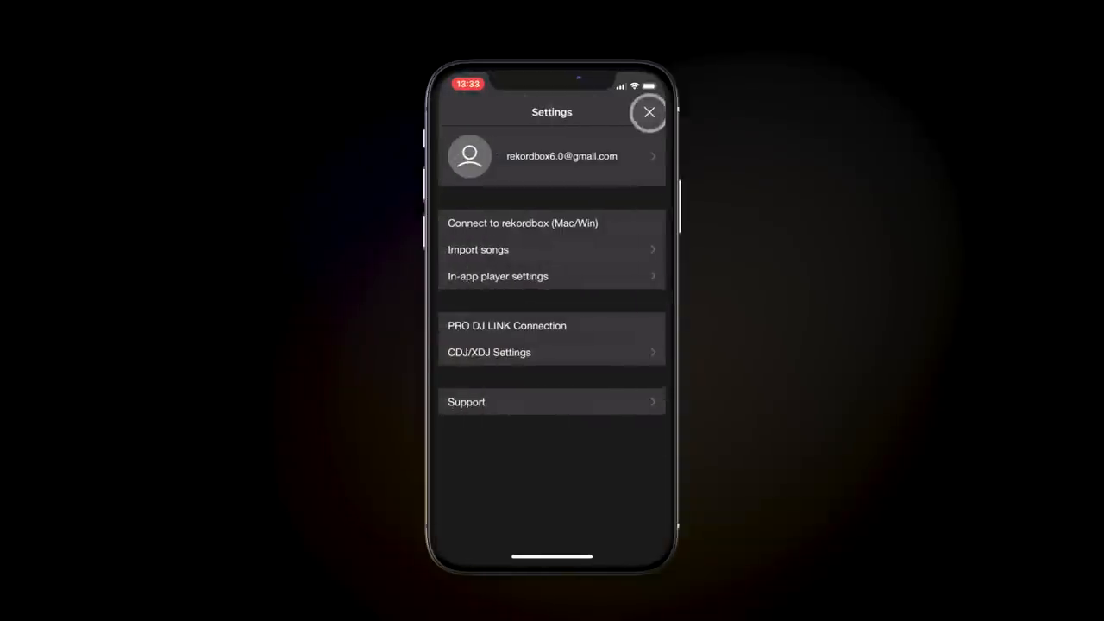
# Step: Browse the Collection track list and enter Select Song mode
pyautogui.click(571, 162)
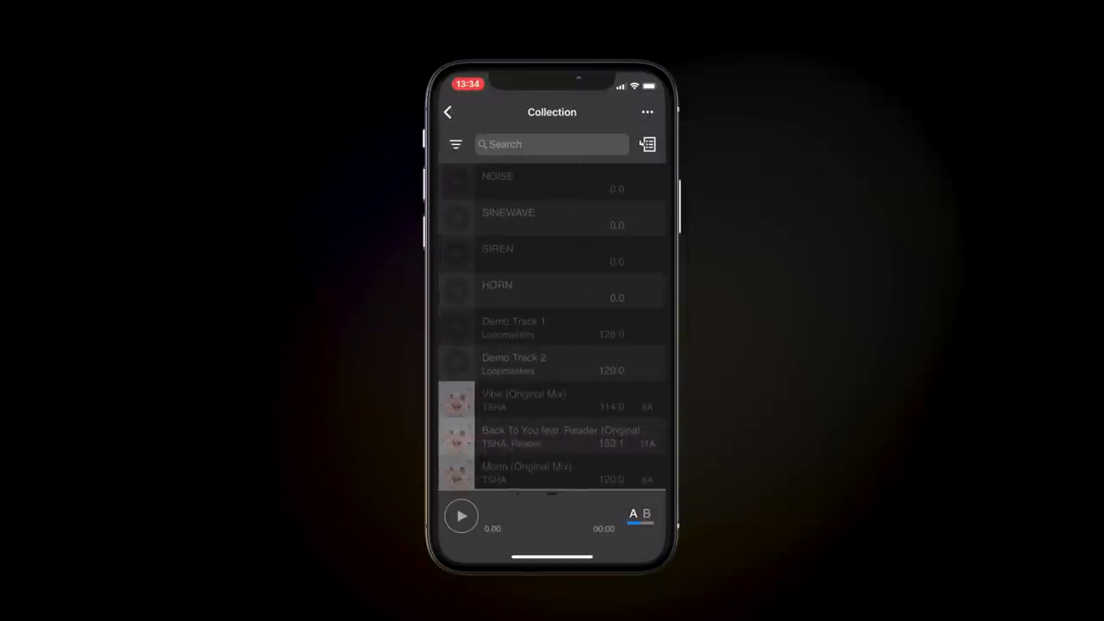
pyautogui.moveTo(562, 413); pyautogui.dragTo(562, 281)
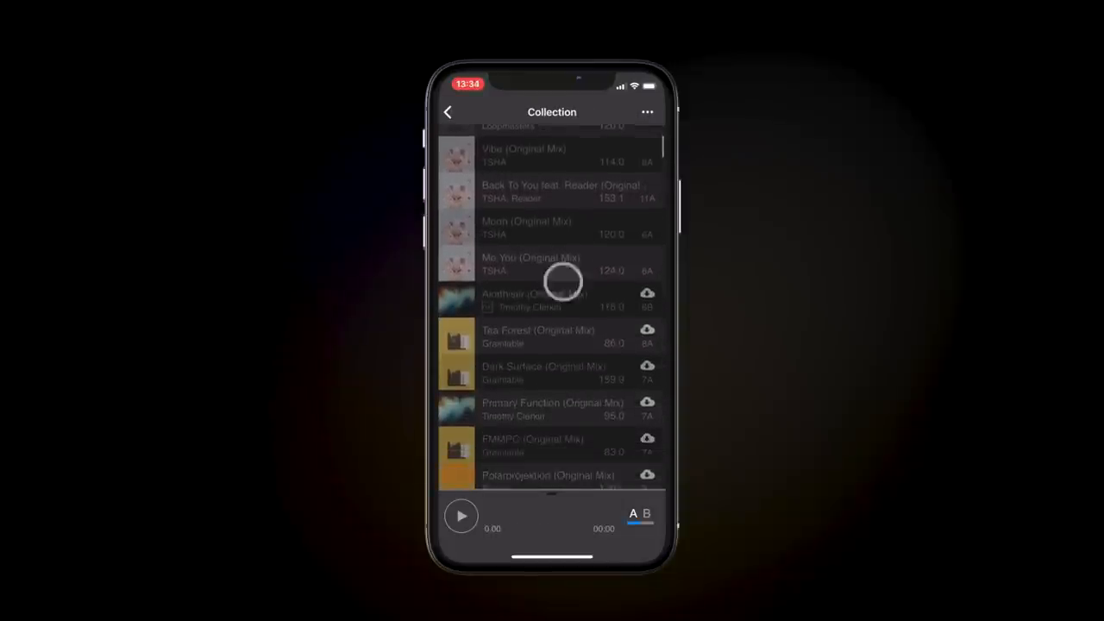
pyautogui.moveTo(562, 414); pyautogui.dragTo(562, 276)
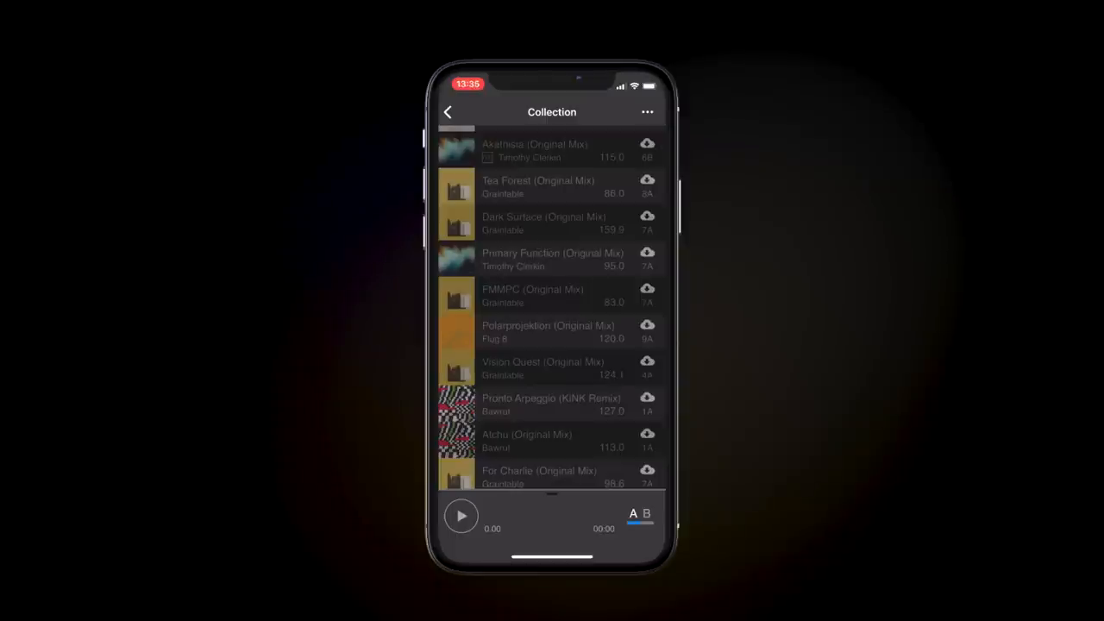
pyautogui.click(648, 112)
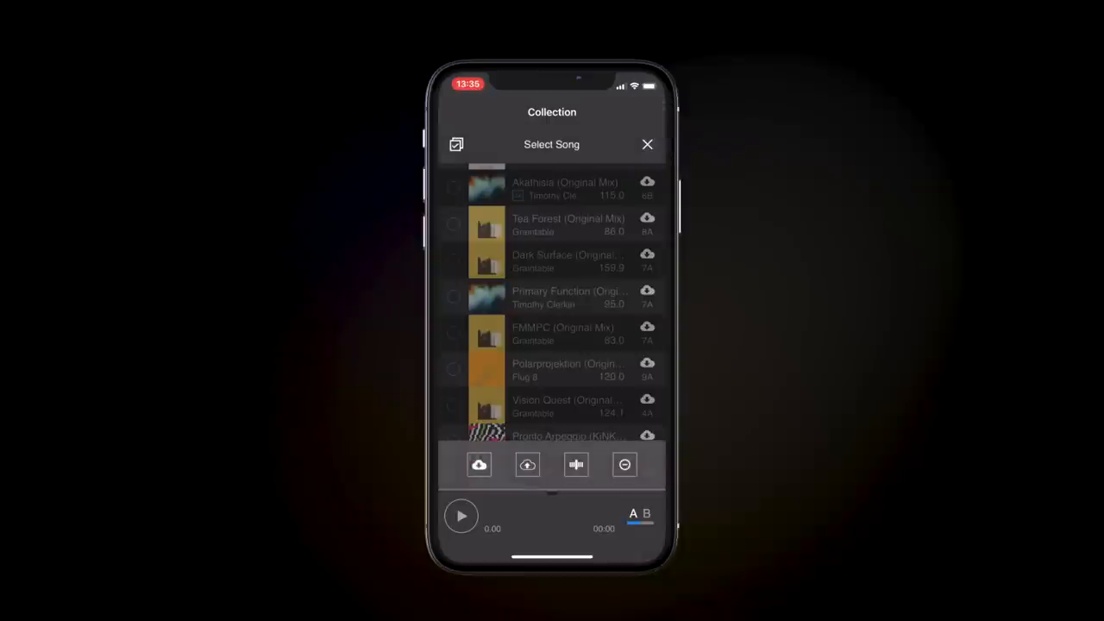
# Step: Select all Collection tracks, including Akathisia, and download them to the phone
pyautogui.click(454, 187)
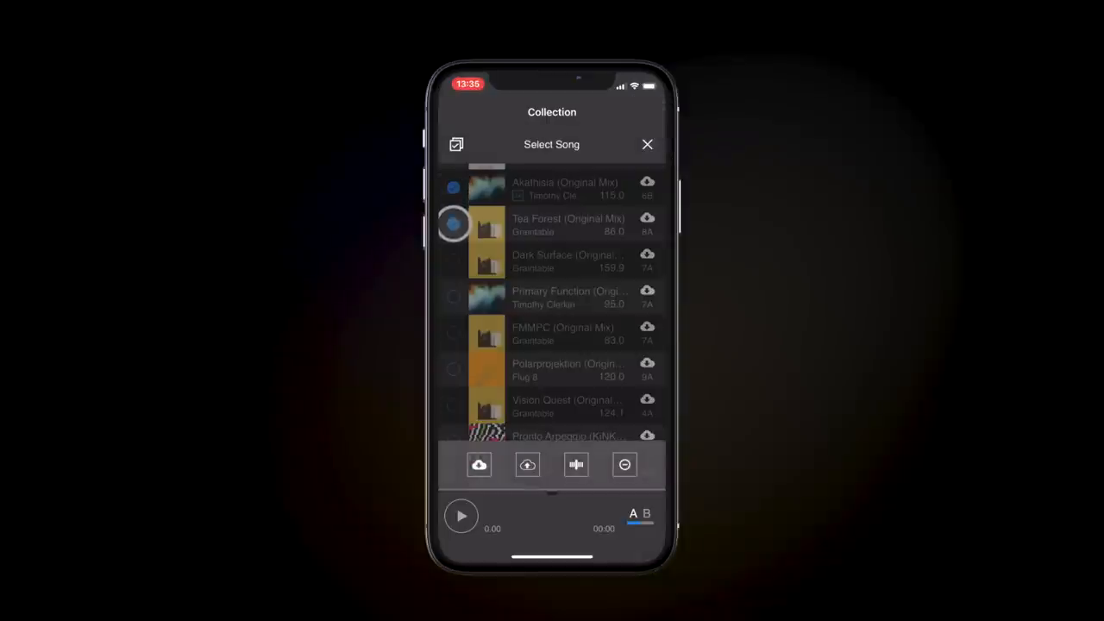
pyautogui.click(454, 224)
pyautogui.click(454, 260)
pyautogui.click(456, 144)
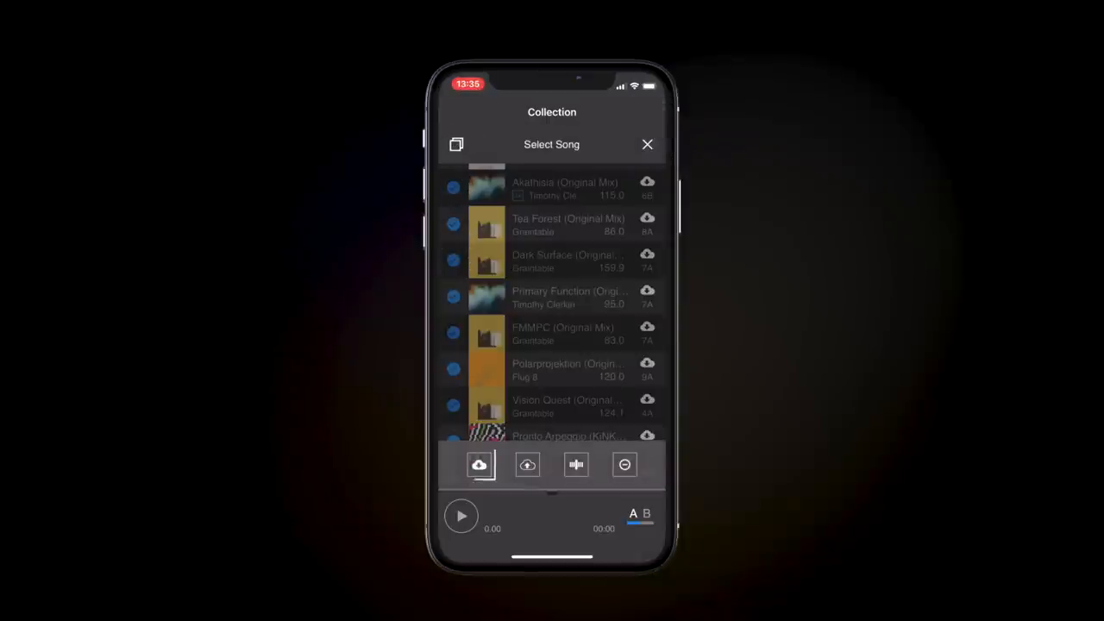
pyautogui.click(479, 465)
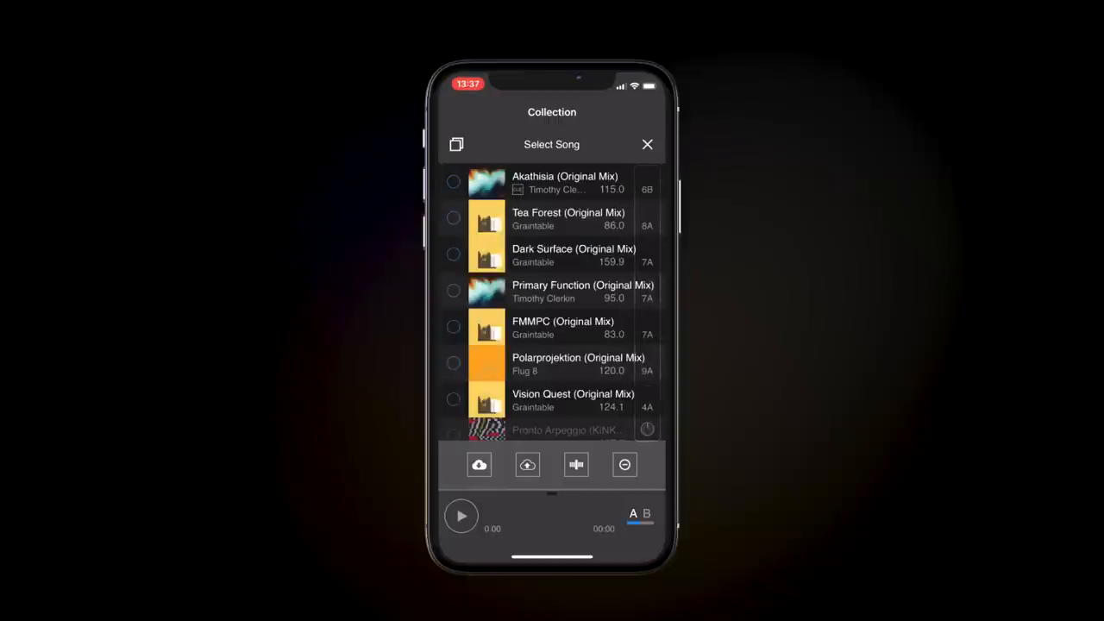
# Step: Leave Select Song, open the Ransom Note playlist and load Akathisia onto deck A
pyautogui.click(647, 144)
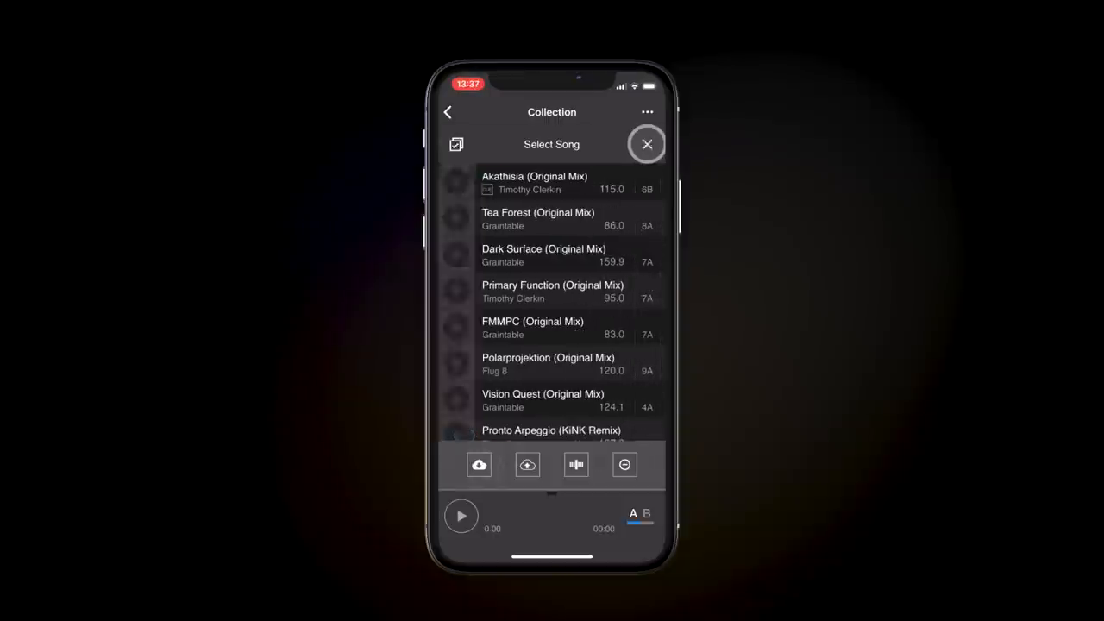
pyautogui.click(450, 112)
pyautogui.click(509, 188)
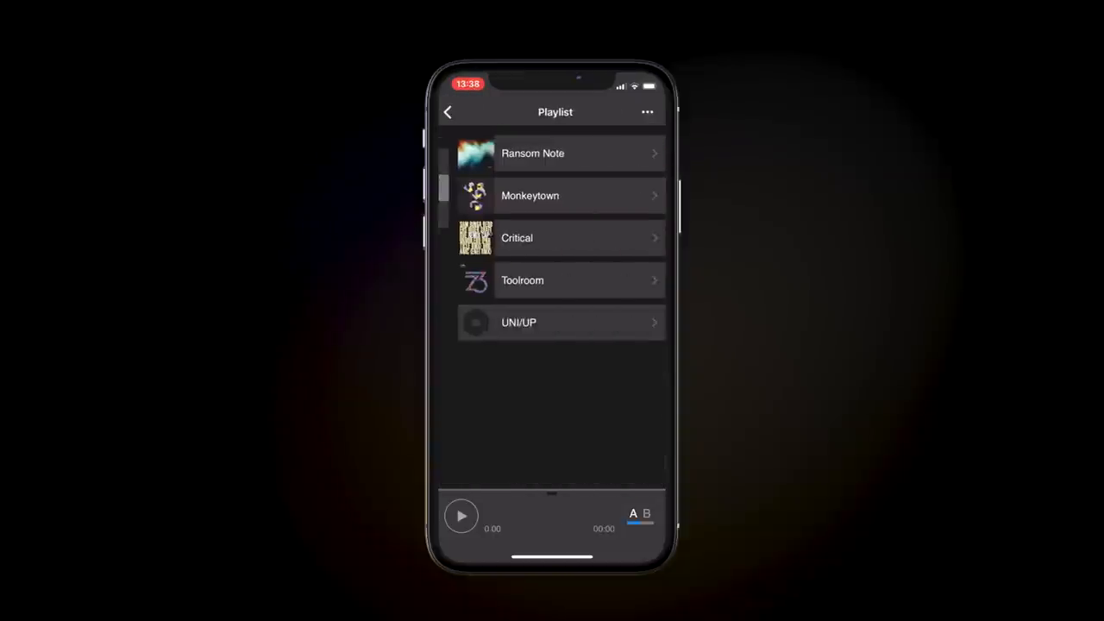
pyautogui.click(577, 154)
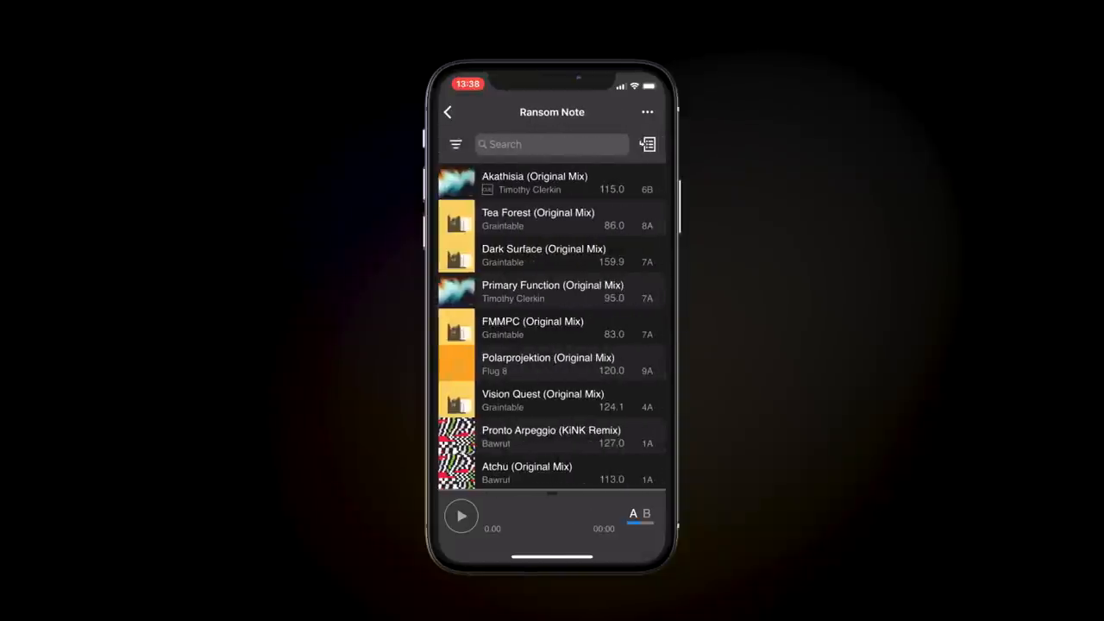
pyautogui.click(573, 182)
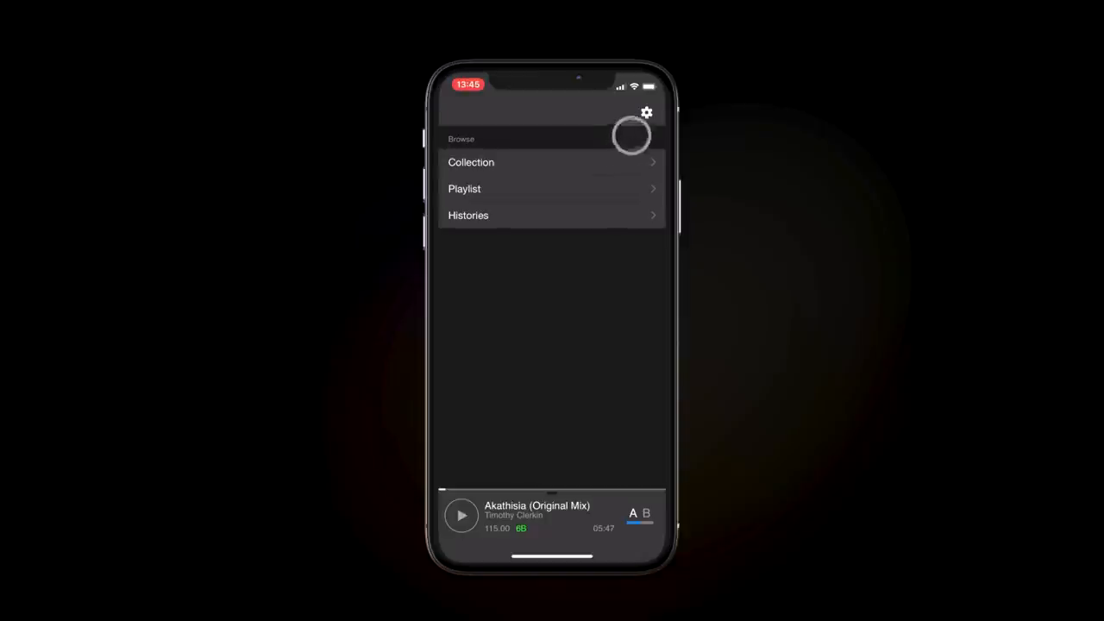
# Step: Reach the All Songs import list from the app settings' Import Songs option
pyautogui.click(646, 113)
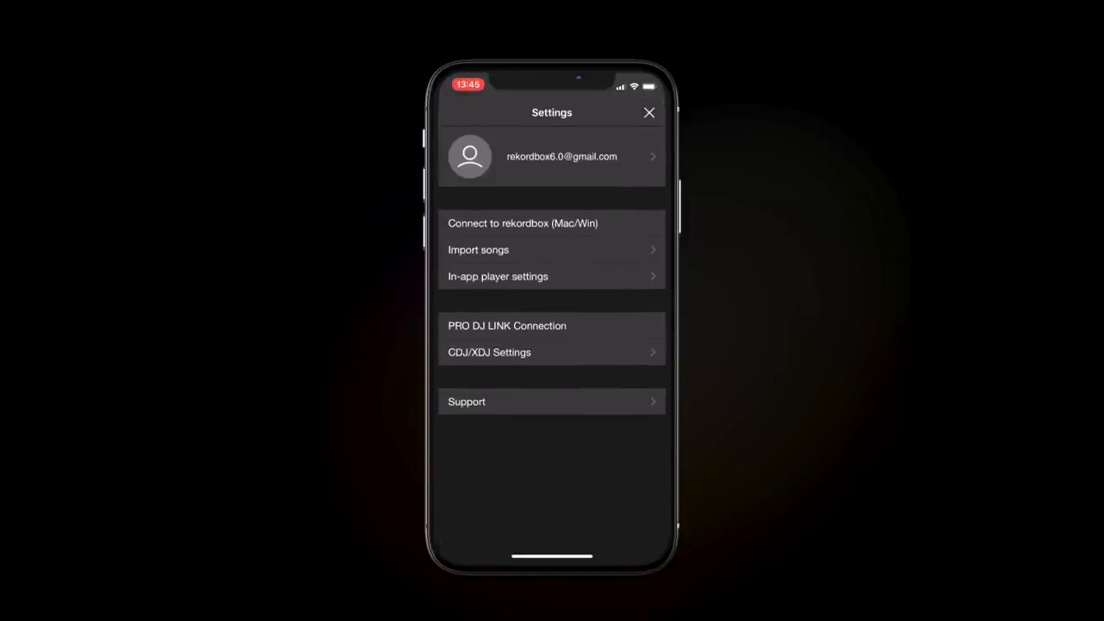
pyautogui.click(552, 250)
pyautogui.click(549, 162)
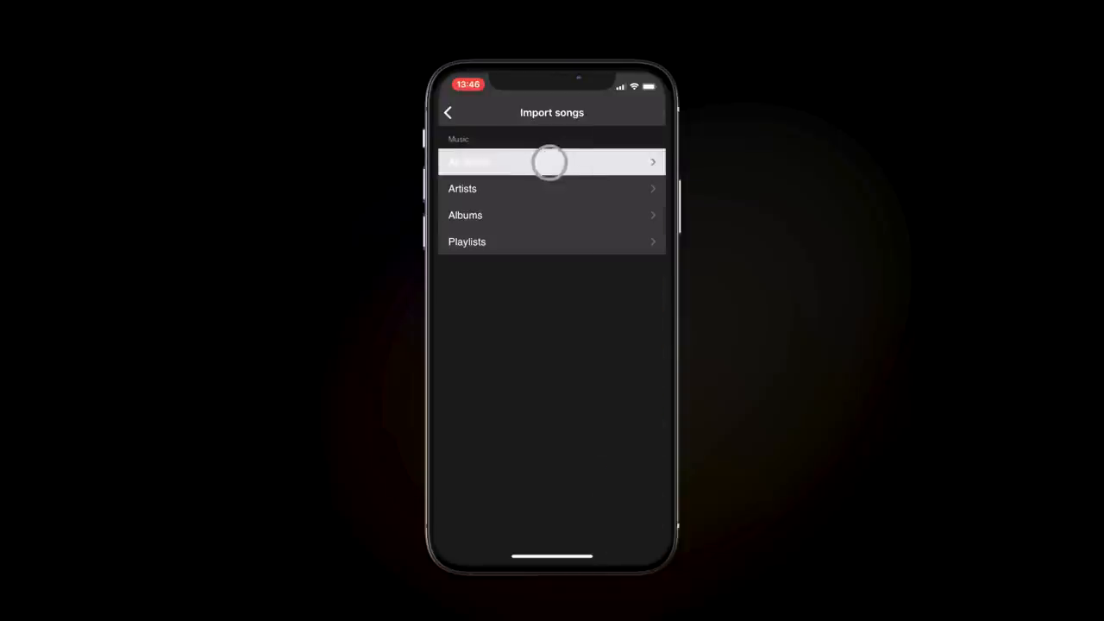
# Step: Import seven phone songs including Can You See What I See, Colour My Heart, Find Me Another, Heart Love, Hi & Low and iKalimba
pyautogui.click(453, 185)
pyautogui.click(454, 221)
pyautogui.click(453, 257)
pyautogui.scroll(-1, 552, 363)
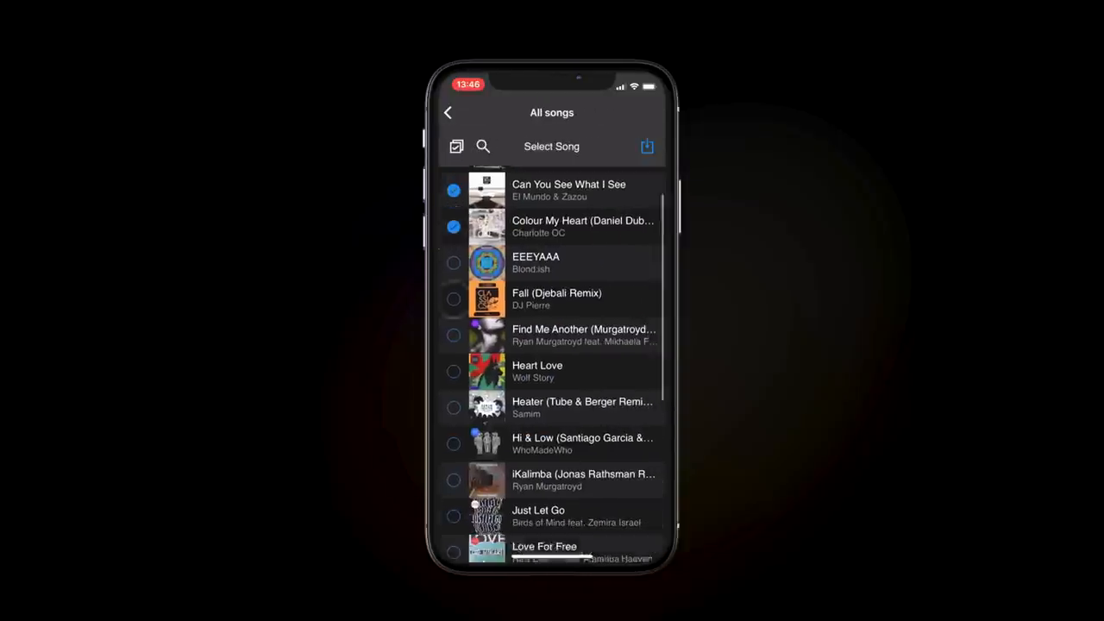
pyautogui.click(453, 307)
pyautogui.click(454, 343)
pyautogui.click(454, 416)
pyautogui.scroll(-1, 552, 362)
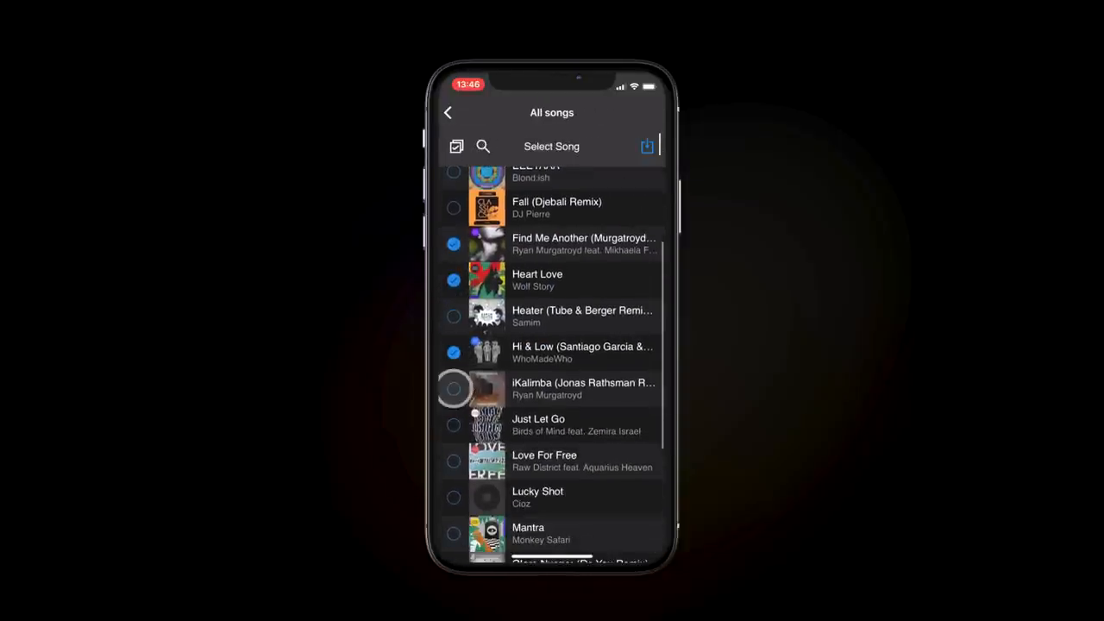
pyautogui.click(454, 388)
pyautogui.click(647, 146)
pyautogui.click(647, 146)
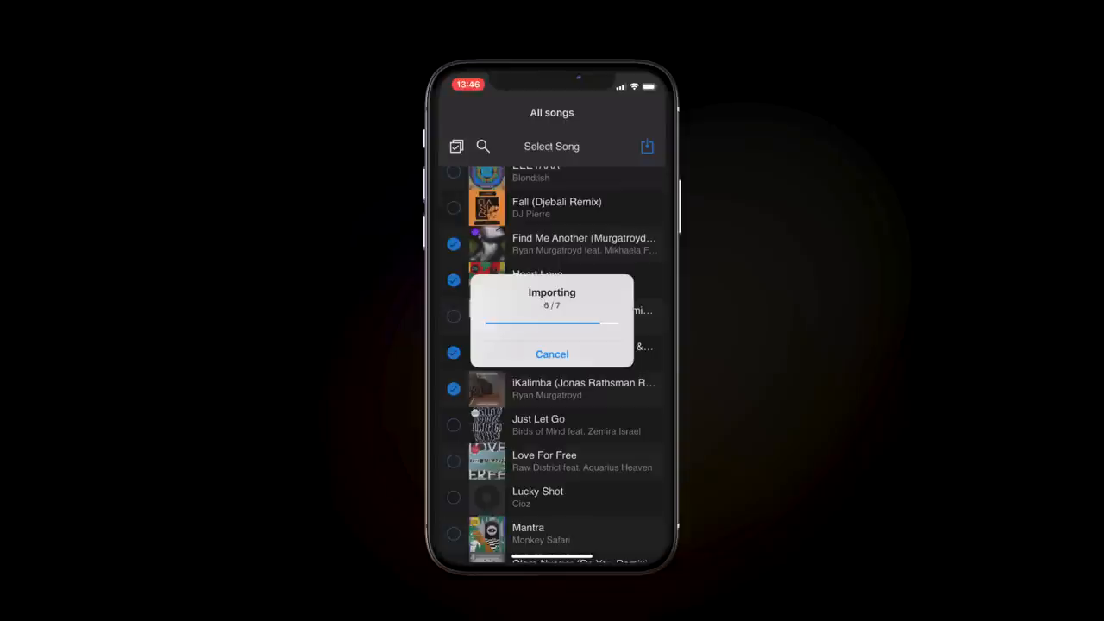
# Step: Return to the Collection and view the newly imported songs at the end of the list
pyautogui.click(449, 112)
pyautogui.click(649, 112)
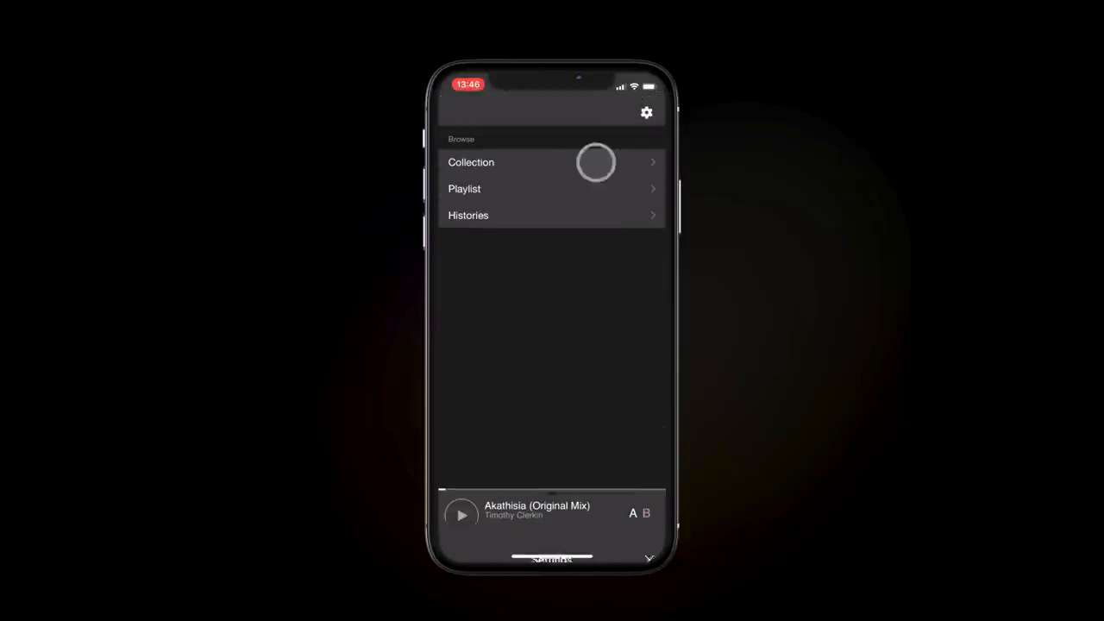
pyautogui.click(595, 162)
pyautogui.scroll(-10, 552, 311)
pyautogui.scroll(-10, 552, 311)
pyautogui.scroll(-10, 551, 311)
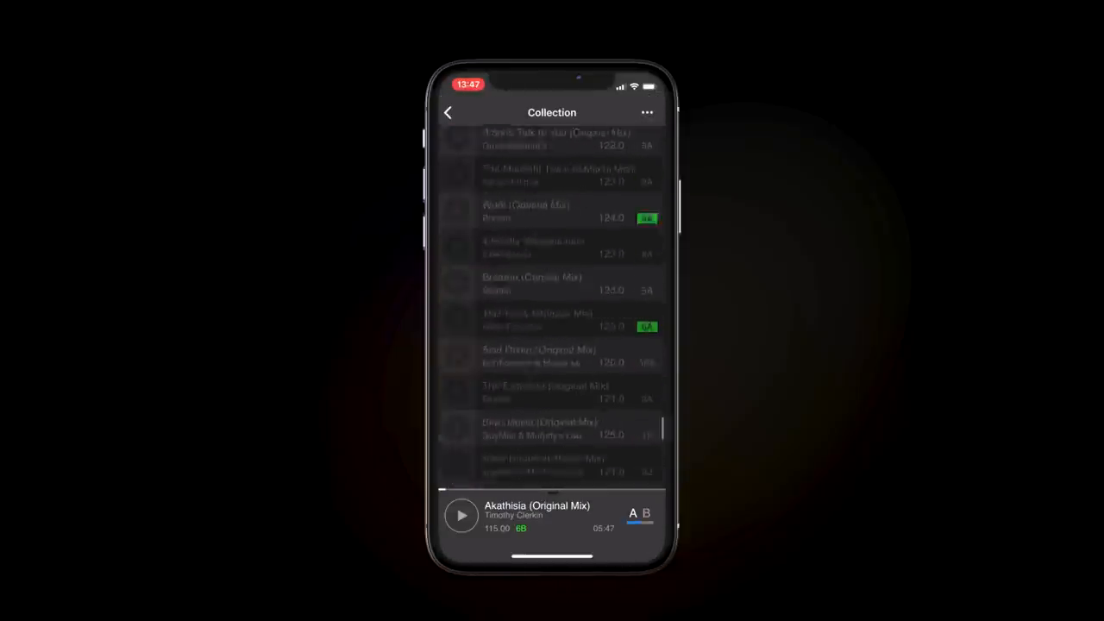
pyautogui.click(491, 403)
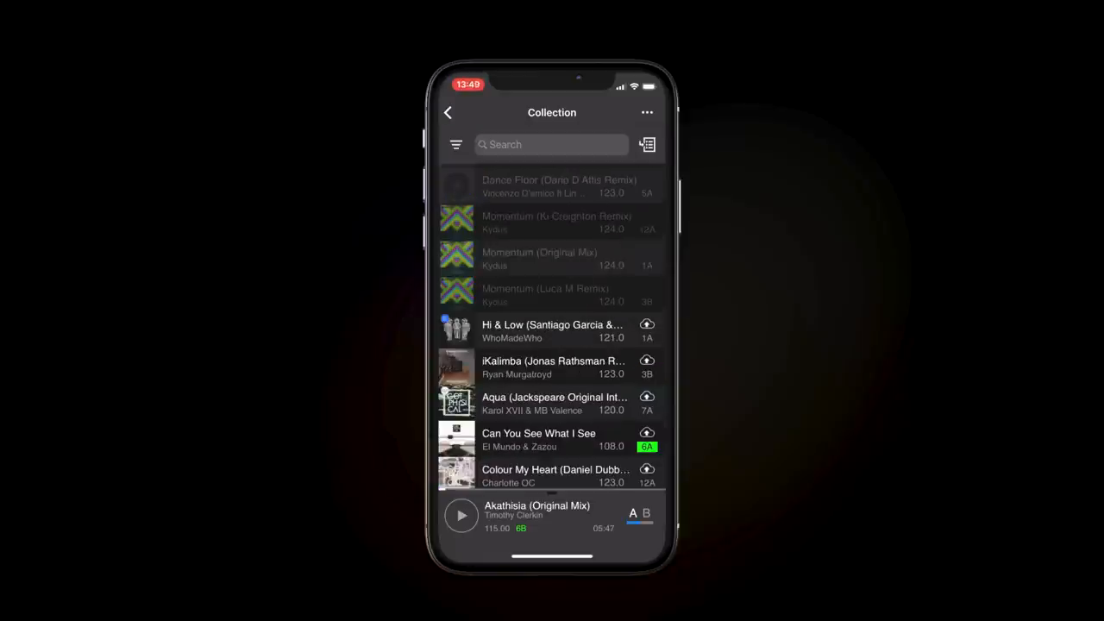
# Step: Create a new playlist named 'Phone Imports' from song selection mode and choose it as the target
pyautogui.click(647, 144)
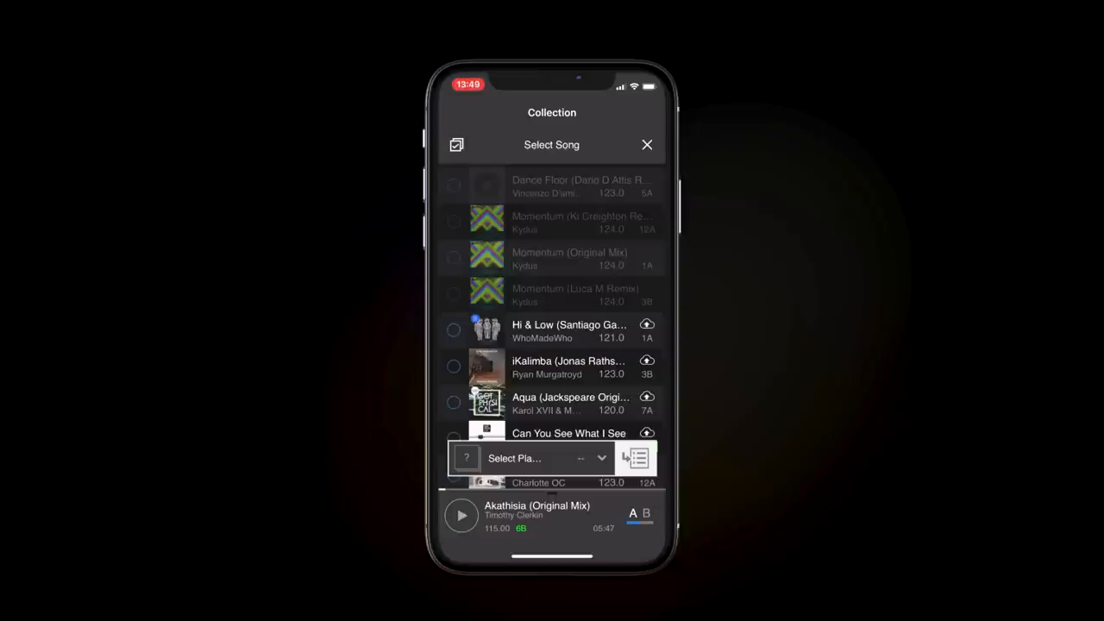
pyautogui.click(602, 457)
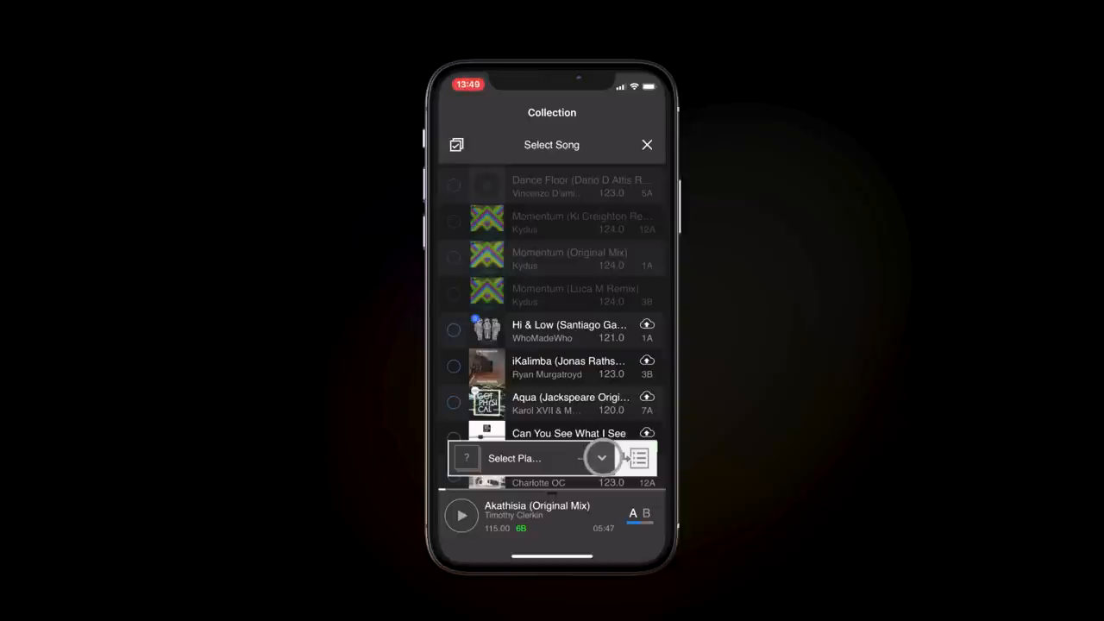
pyautogui.click(546, 418)
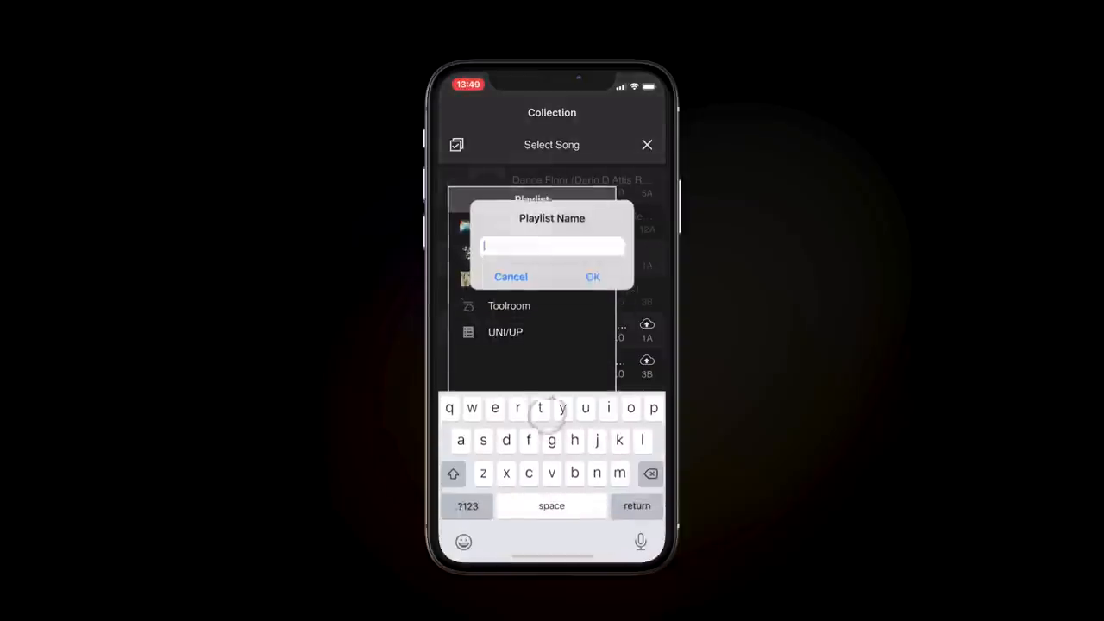
pyautogui.write('Phone')
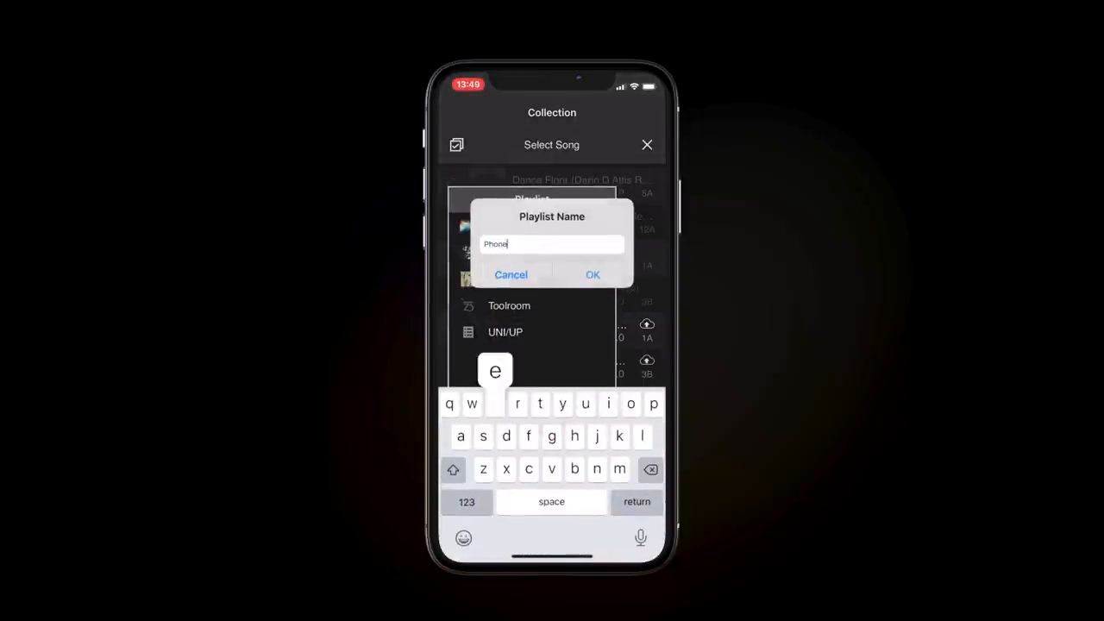
pyautogui.write(' Imports')
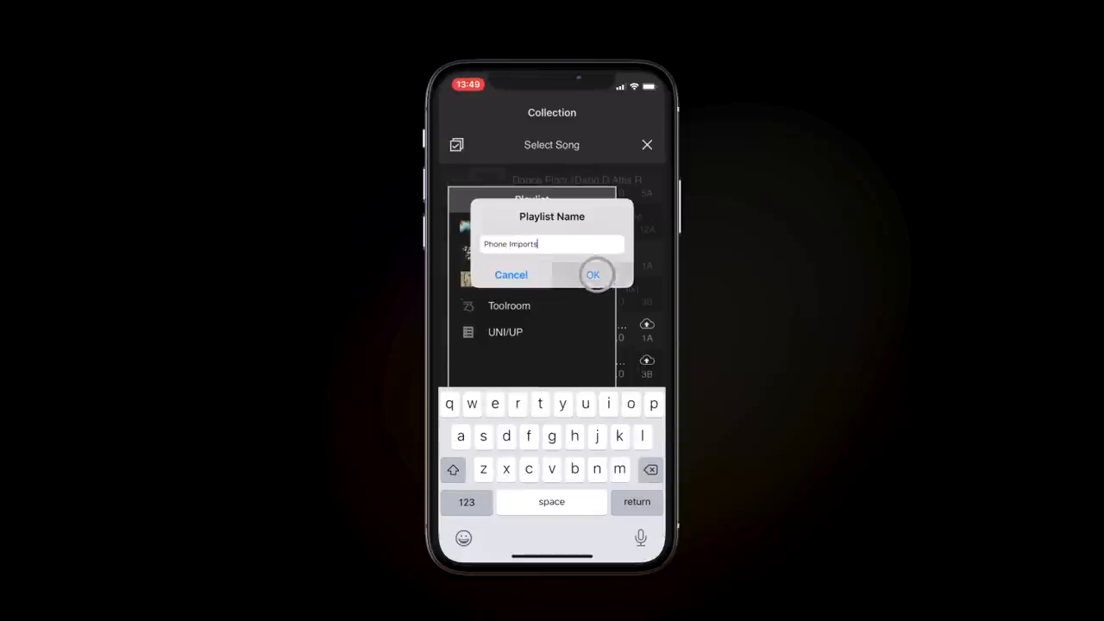
pyautogui.click(593, 274)
pyautogui.click(531, 357)
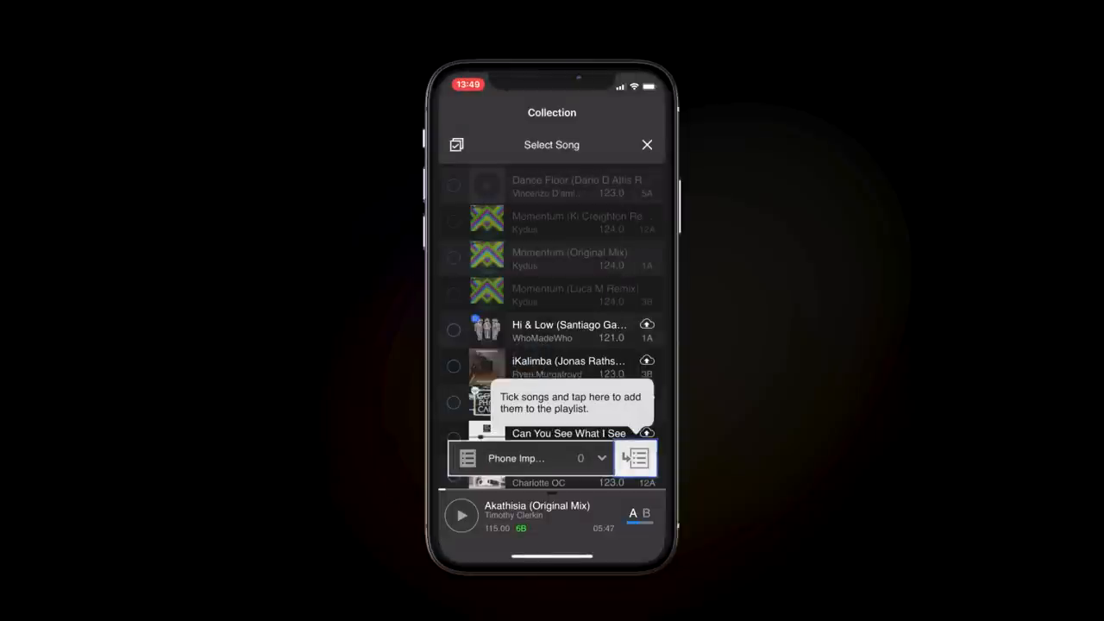
# Step: Add the seven imported songs (Hi & Low, iKalimba, Aqua, Can You See What I See, Colour My Heart, Find Me Another, Heart Love) to Phone Imports
pyautogui.click(453, 330)
pyautogui.click(454, 366)
pyautogui.click(454, 402)
pyautogui.scroll(-3, 552, 345)
pyautogui.click(453, 341)
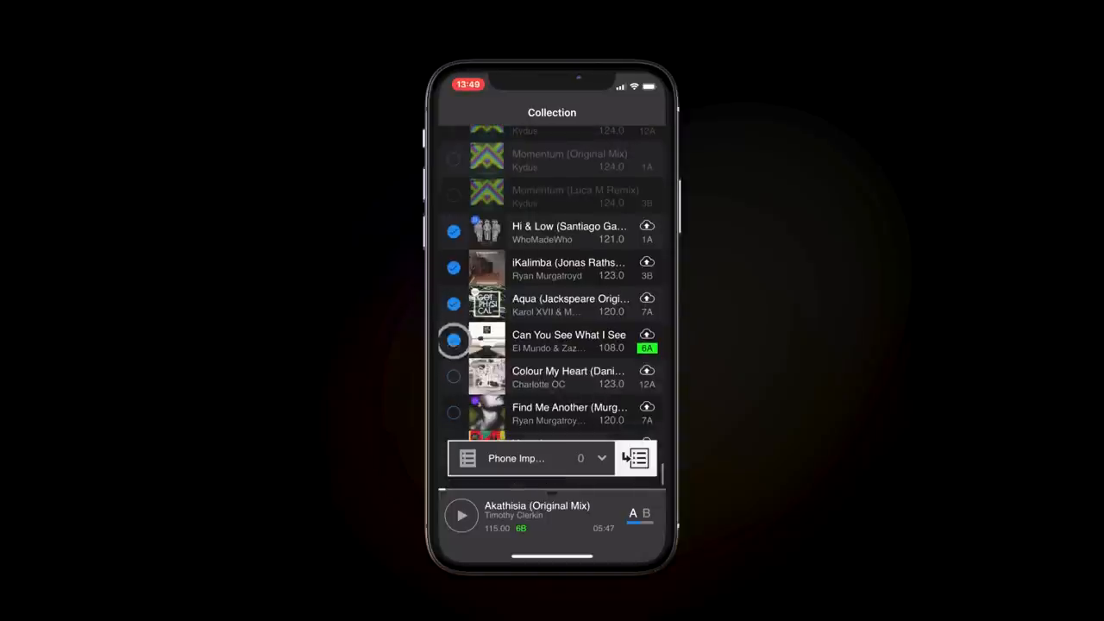
pyautogui.click(453, 377)
pyautogui.click(454, 413)
pyautogui.scroll(-1, 551, 344)
pyautogui.click(454, 421)
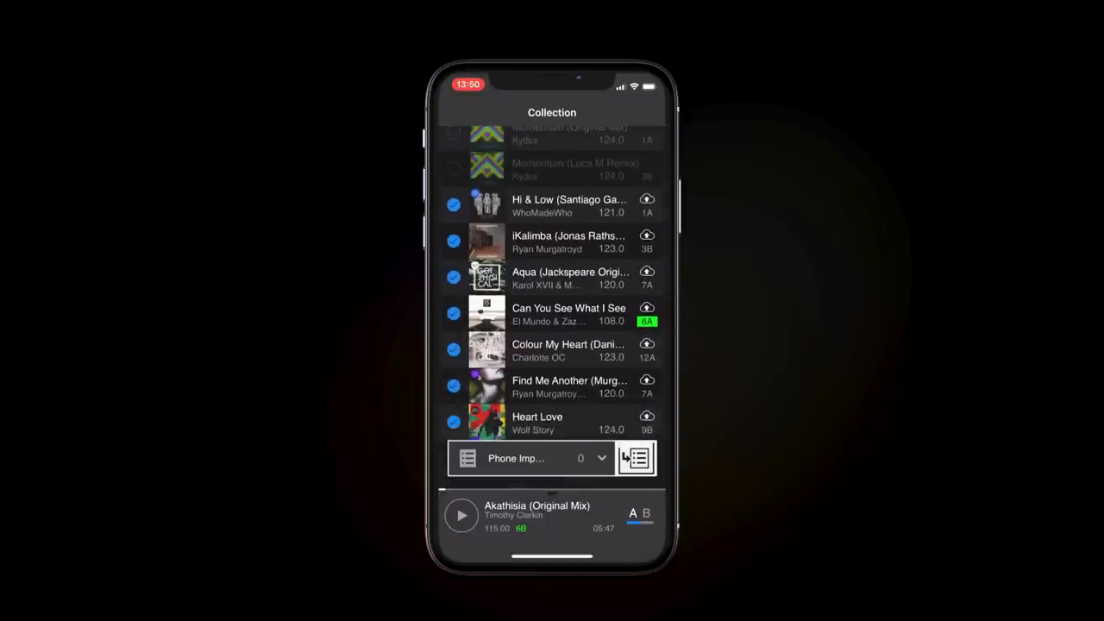
pyautogui.click(635, 458)
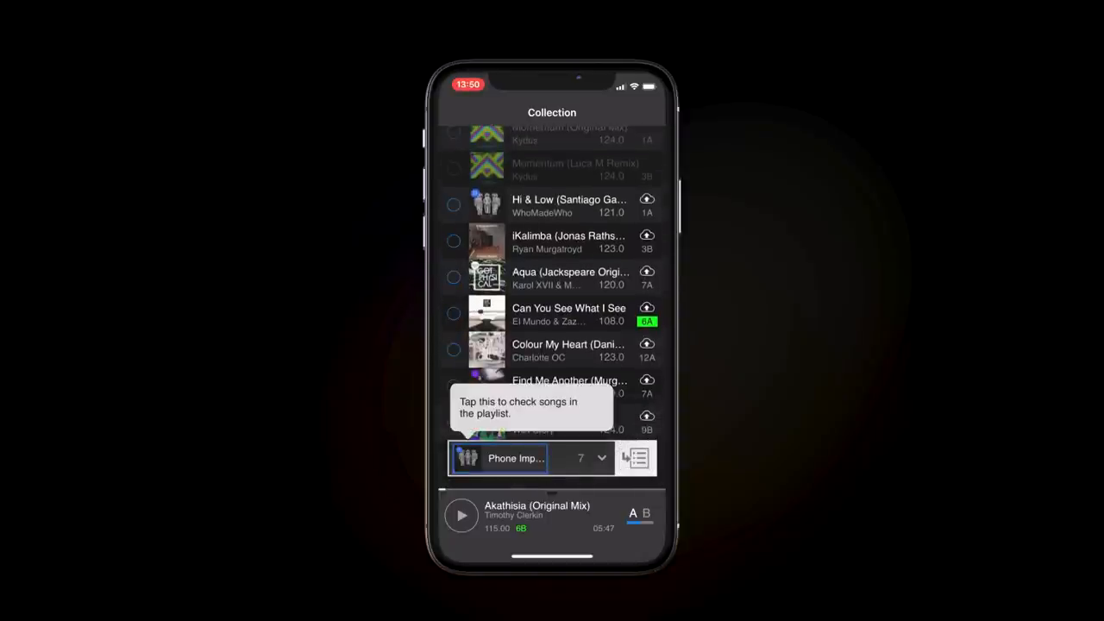
# Step: Select every song in the Phone Imports playlist and queue them for cloud upload
pyautogui.click(516, 458)
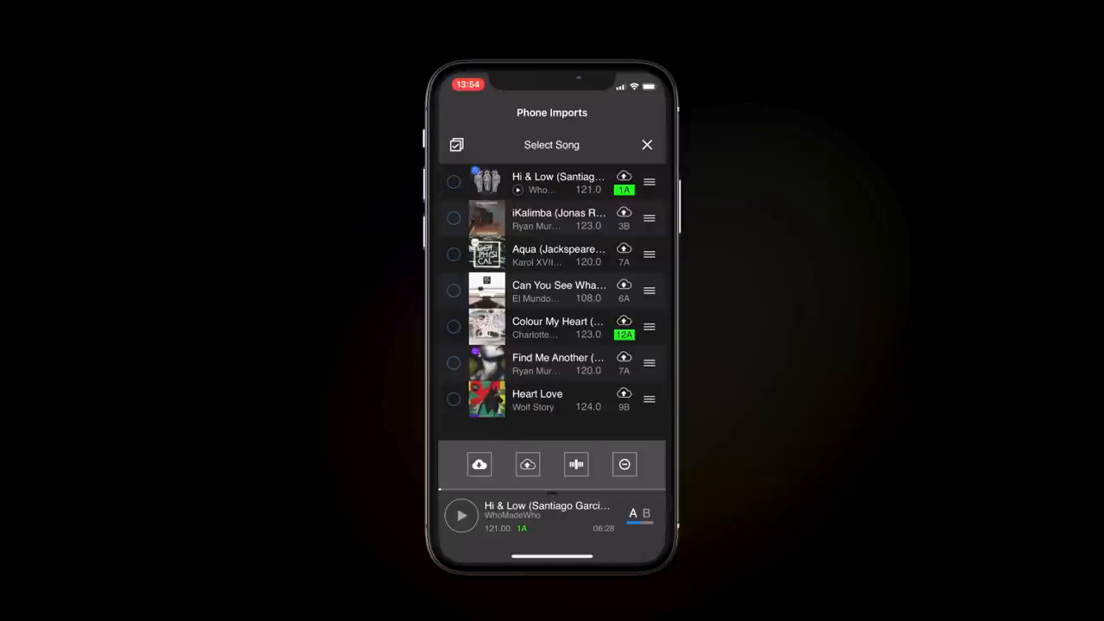
pyautogui.click(454, 181)
pyautogui.click(454, 217)
pyautogui.click(454, 253)
pyautogui.click(456, 144)
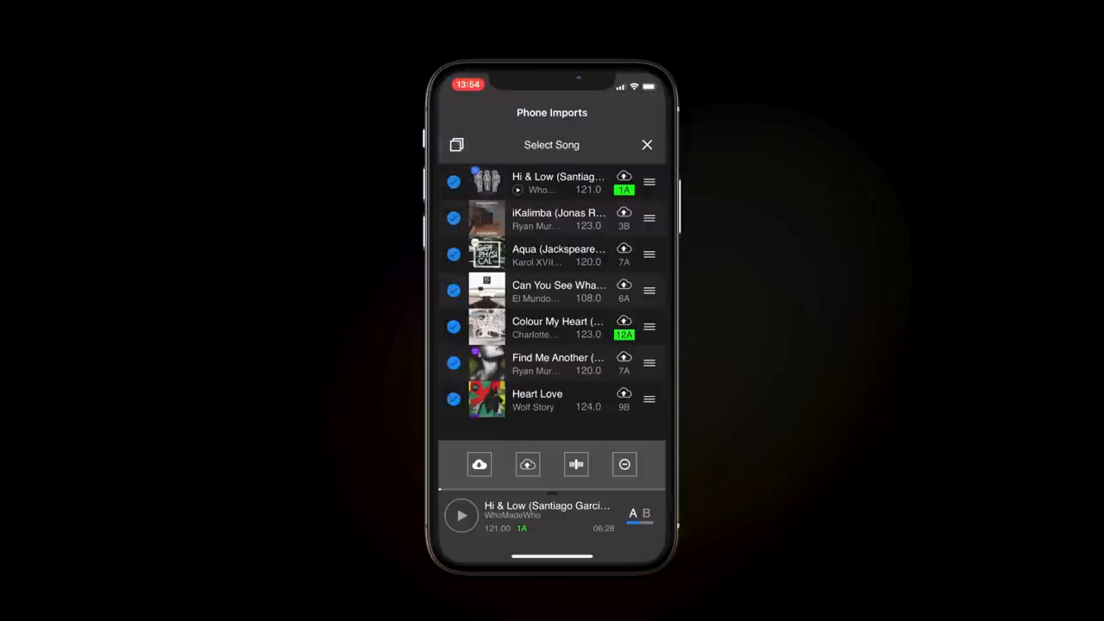
pyautogui.click(528, 464)
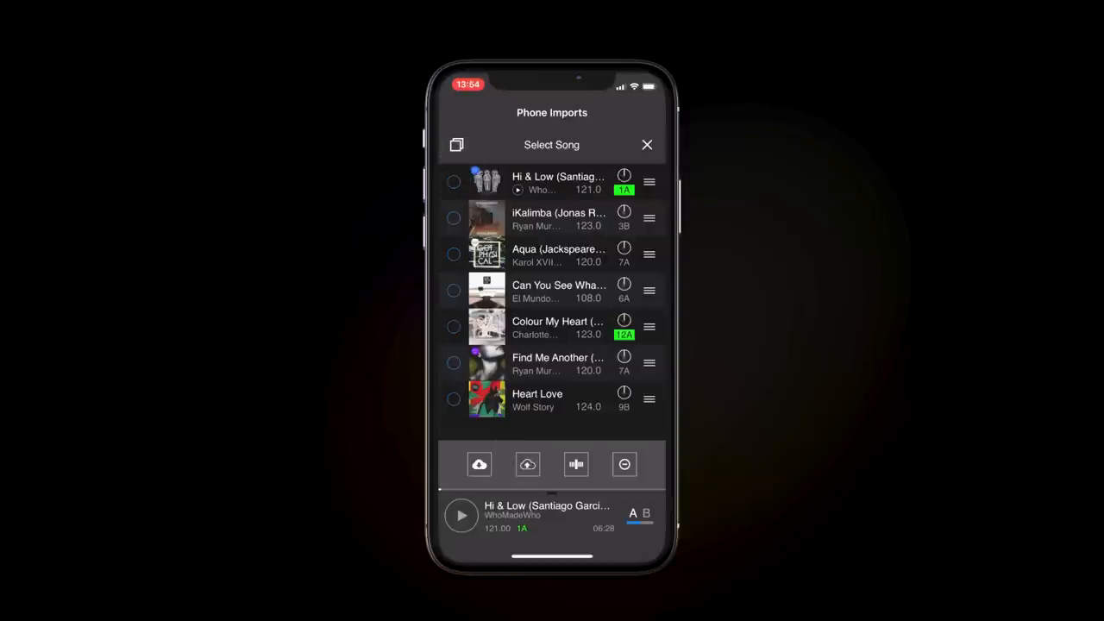